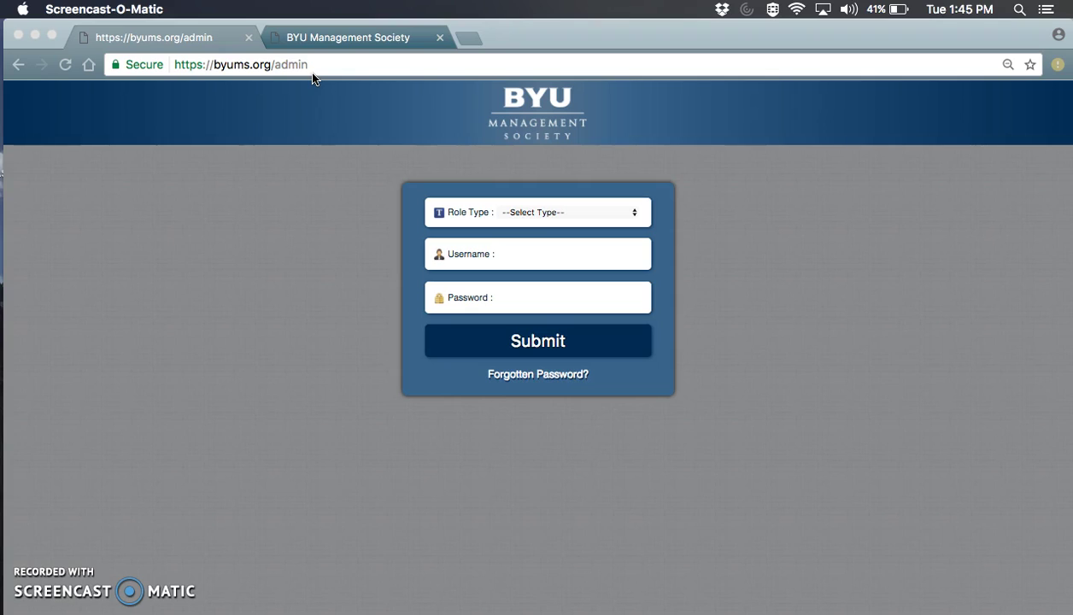
Sign in to the admin with the Chapter Admin role, entering the account username and password.
left_click(565, 213)
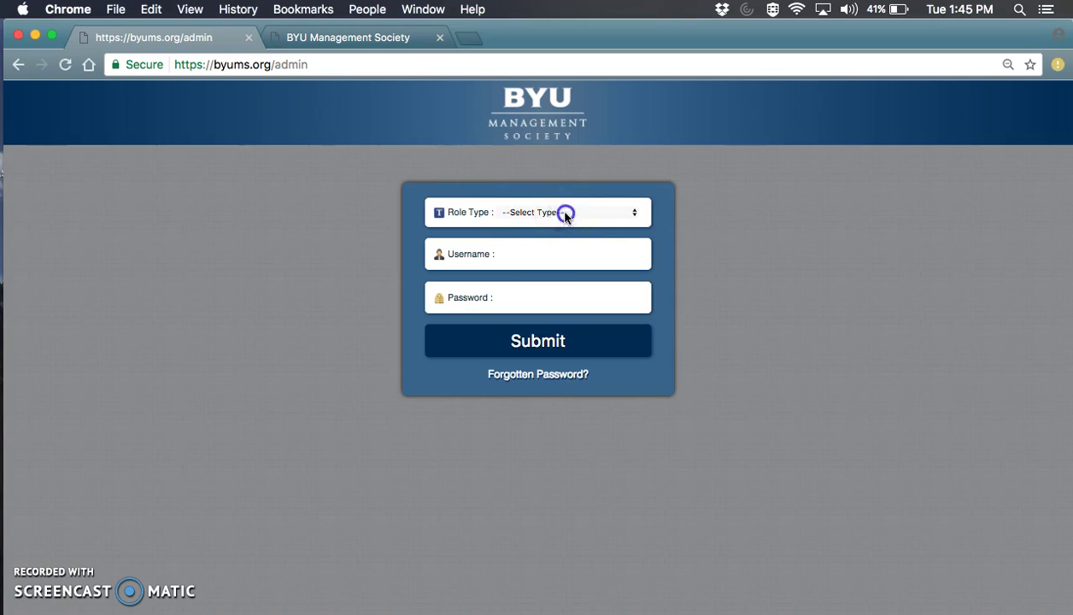
left_click(566, 213)
left_click(560, 233)
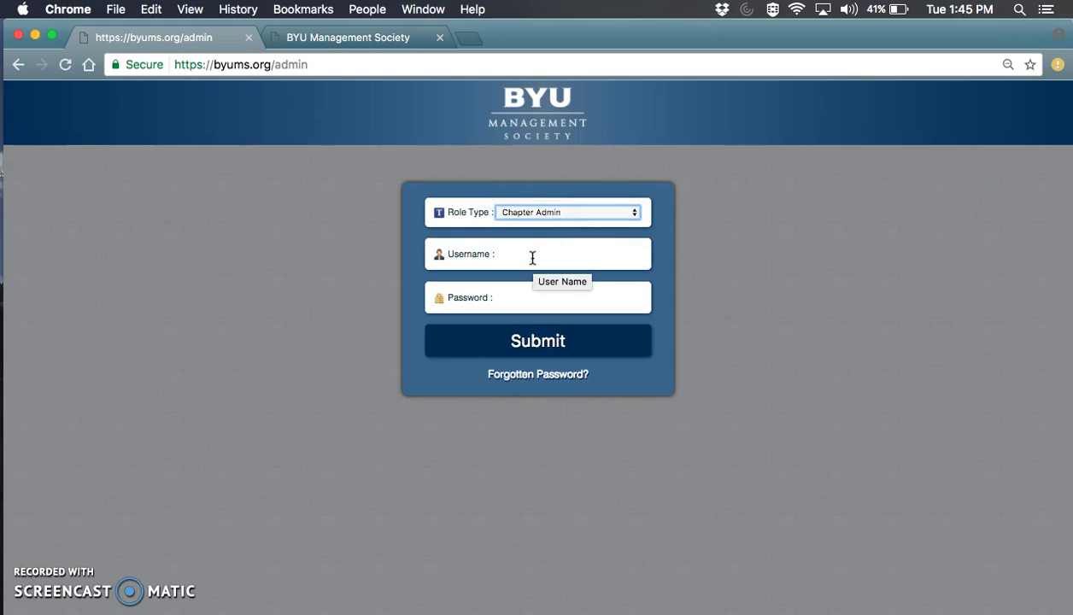
left_click(526, 256)
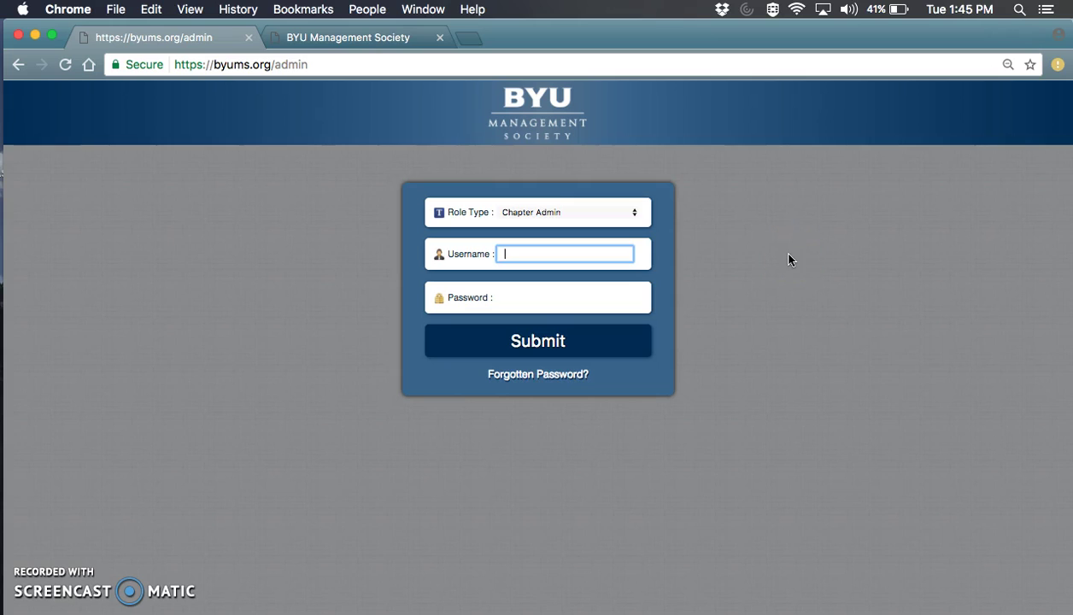
type("test")
left_click(528, 295)
type("test")
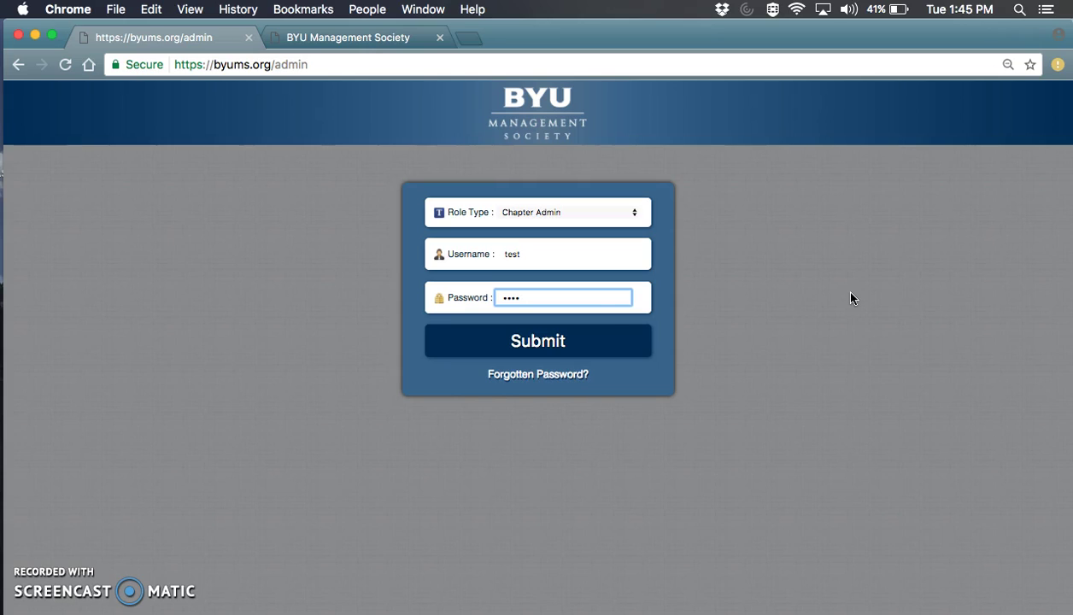
left_click(549, 348)
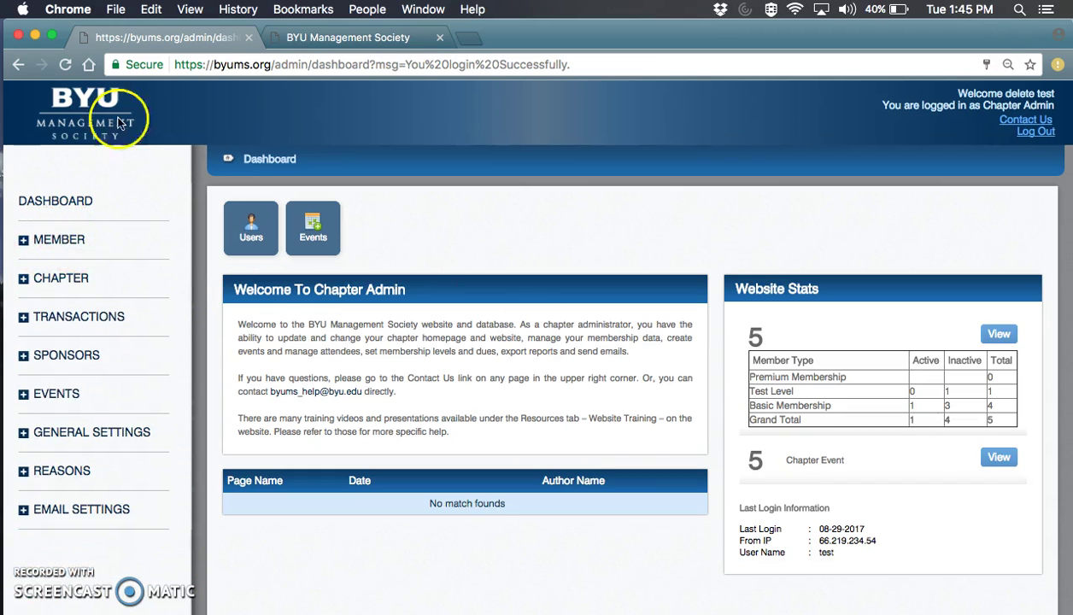
Go to Member Management under the MEMBER section of the sidebar.
left_click(78, 464)
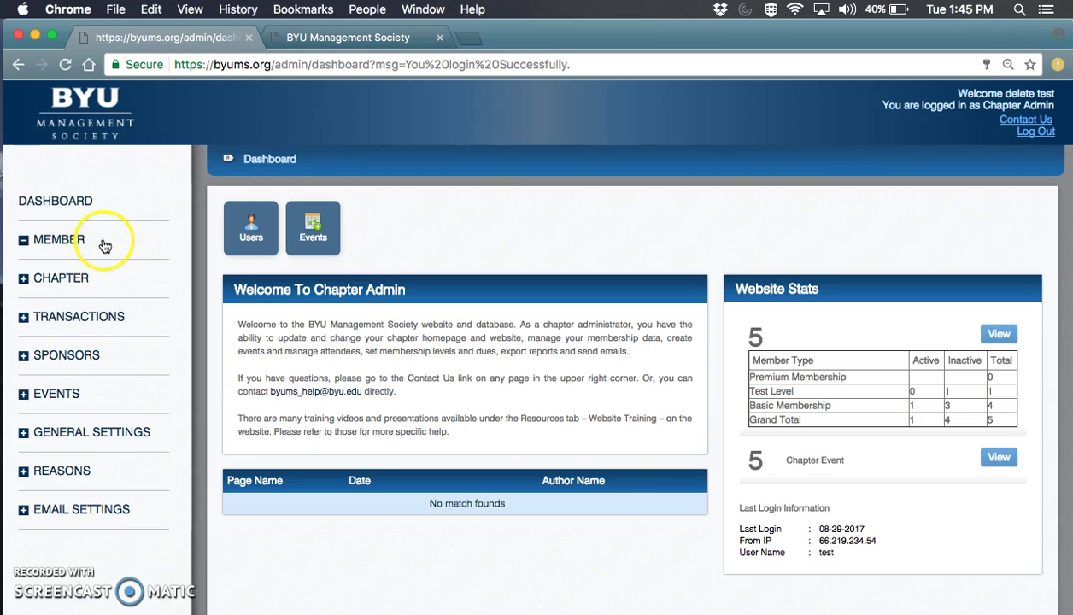
left_click(94, 240)
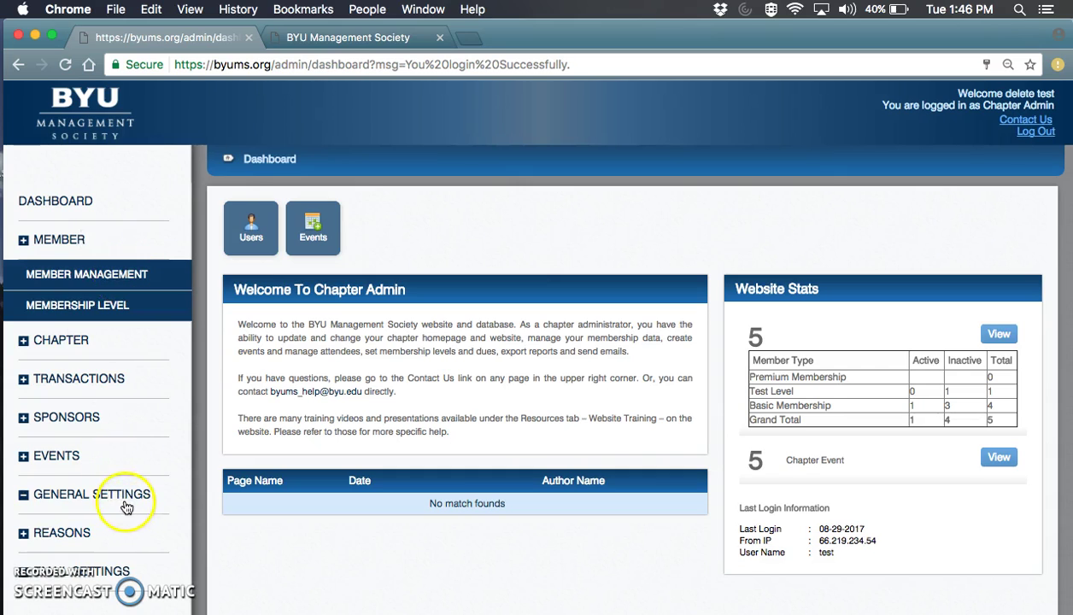
left_click(109, 275)
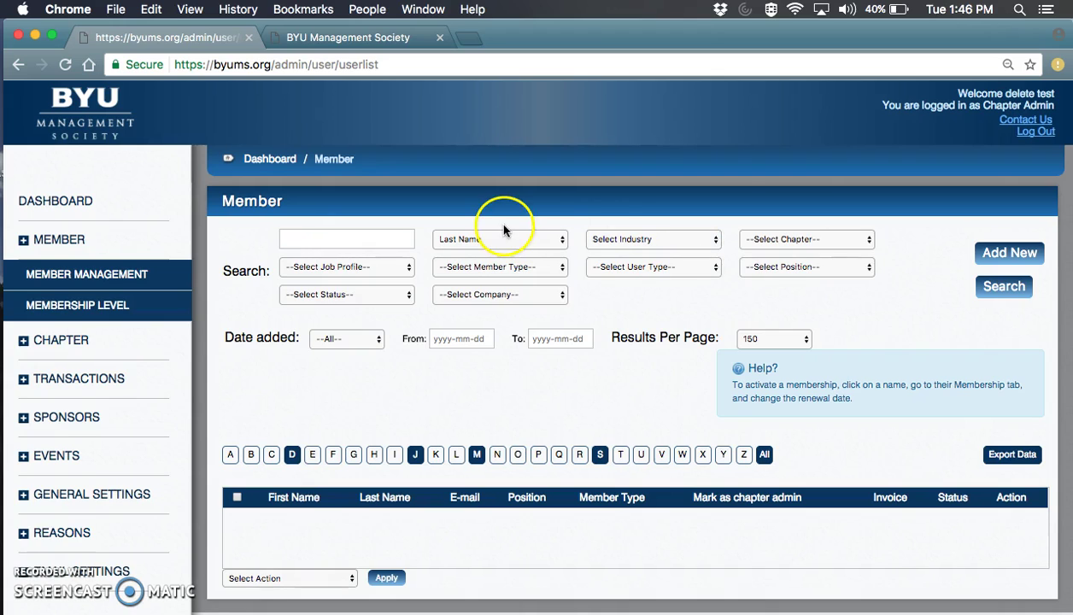
Search members with no filters, leaving Last Name as the search field.
left_click(533, 243)
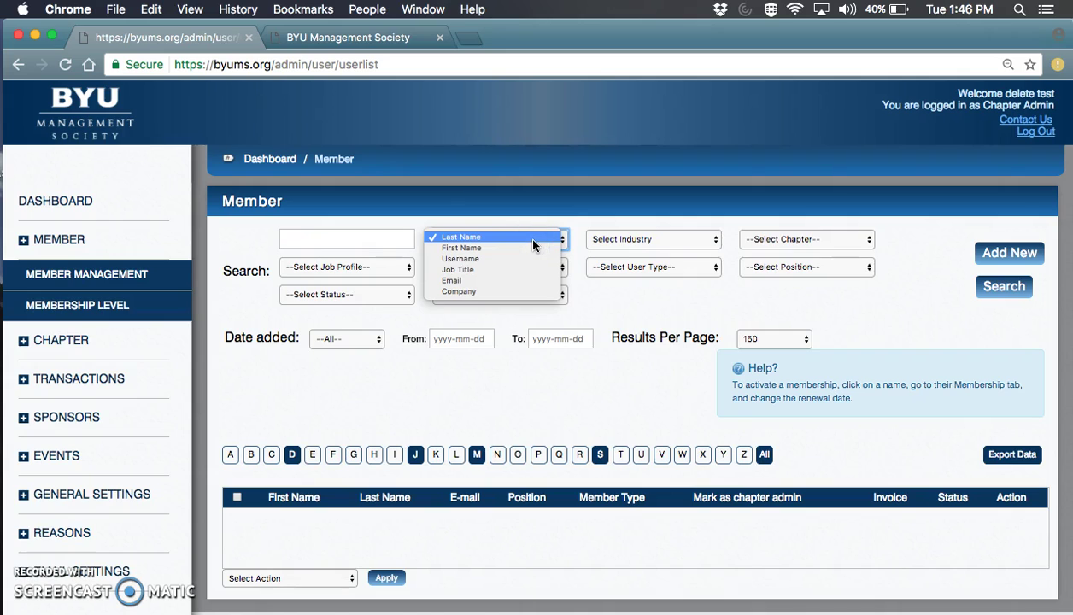
left_click(534, 234)
left_click(544, 242)
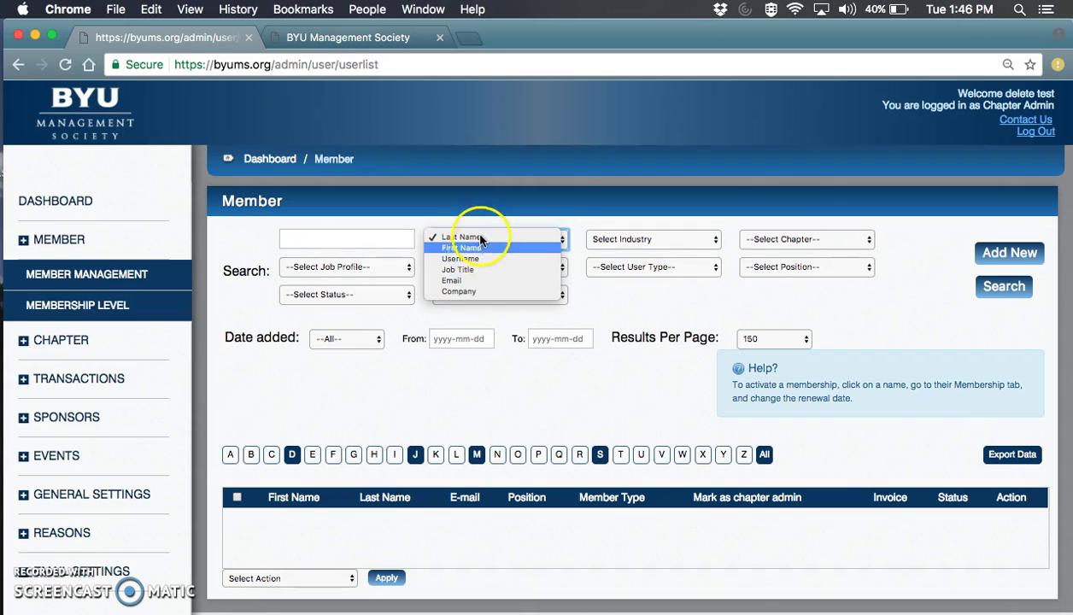
left_click(444, 239)
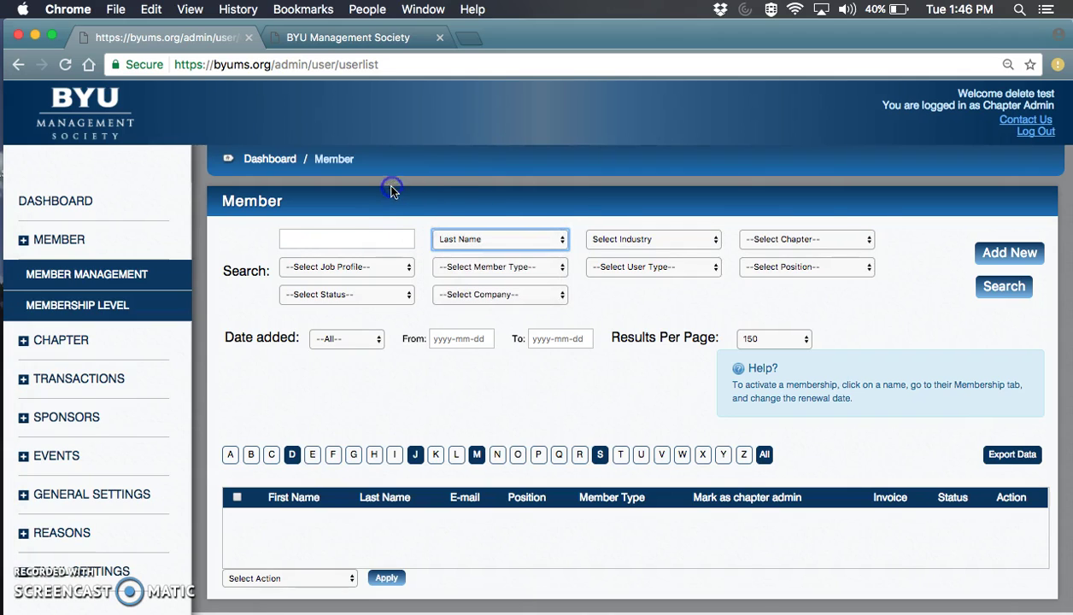
left_click(546, 239)
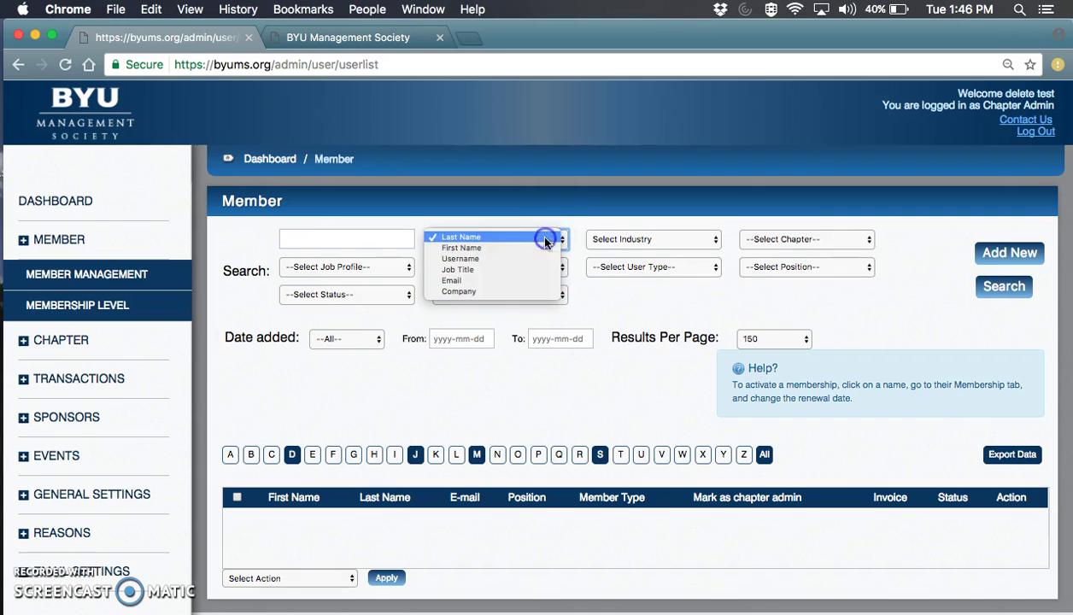
left_click(499, 237)
left_click(1001, 285)
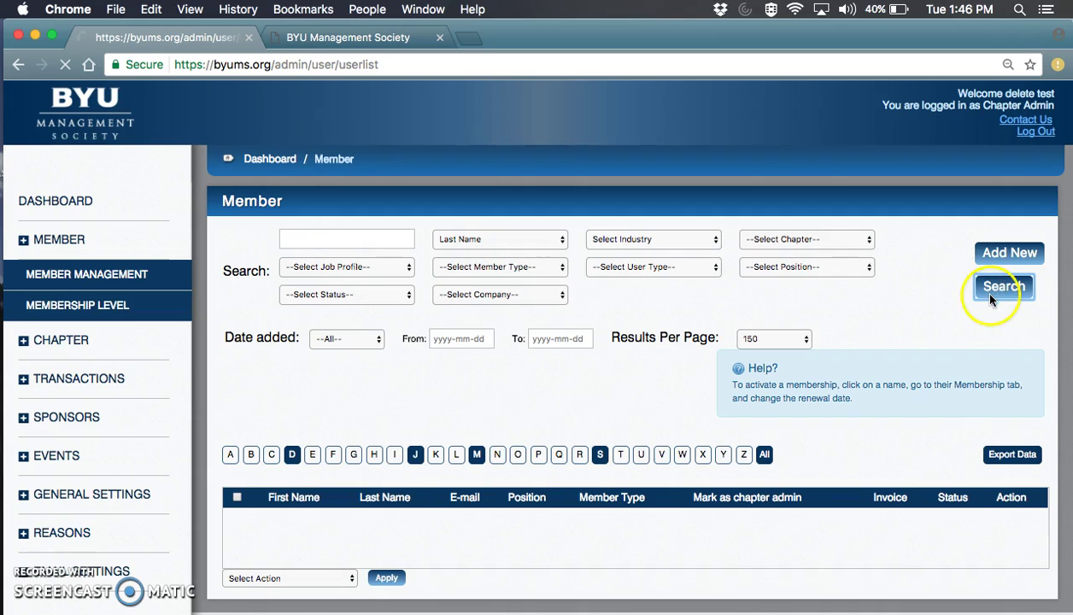
Scroll through the five member records to review their positions, member types and statuses.
scroll(690, 443, "down", 1)
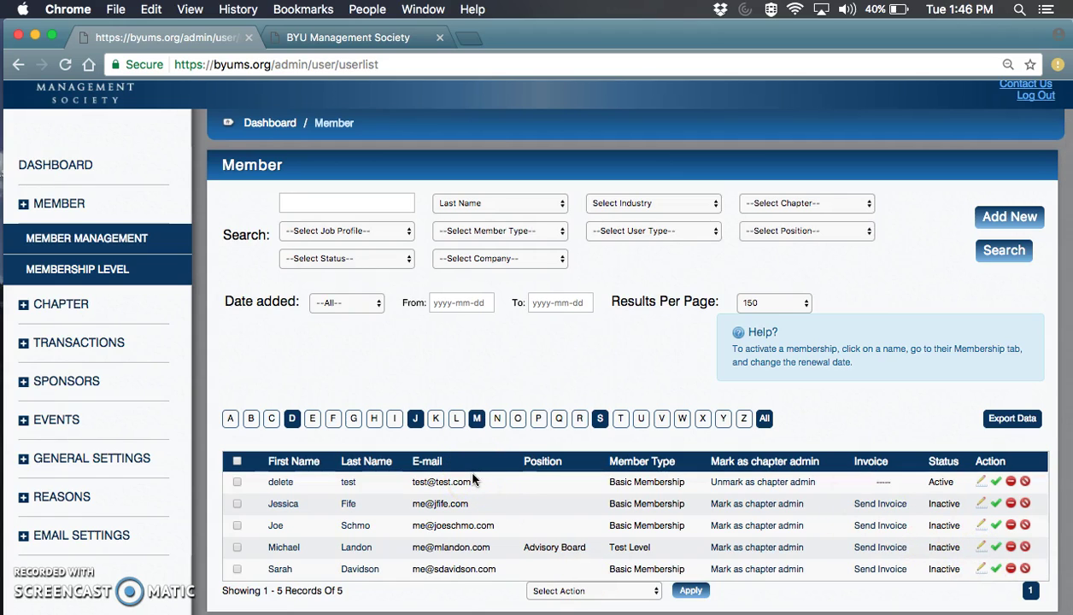
left_click(386, 478)
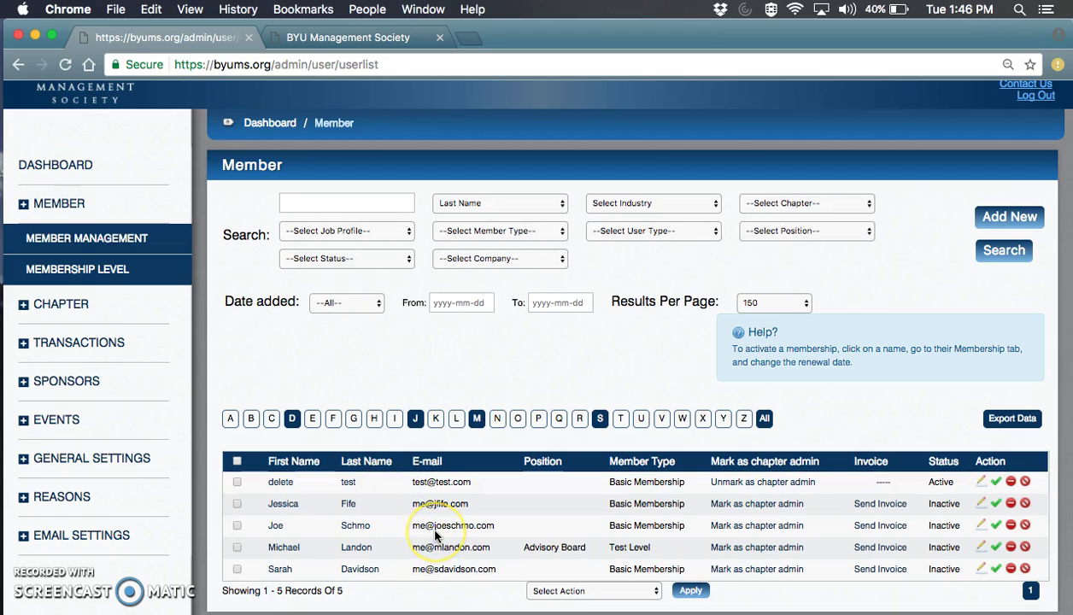
left_click(384, 532)
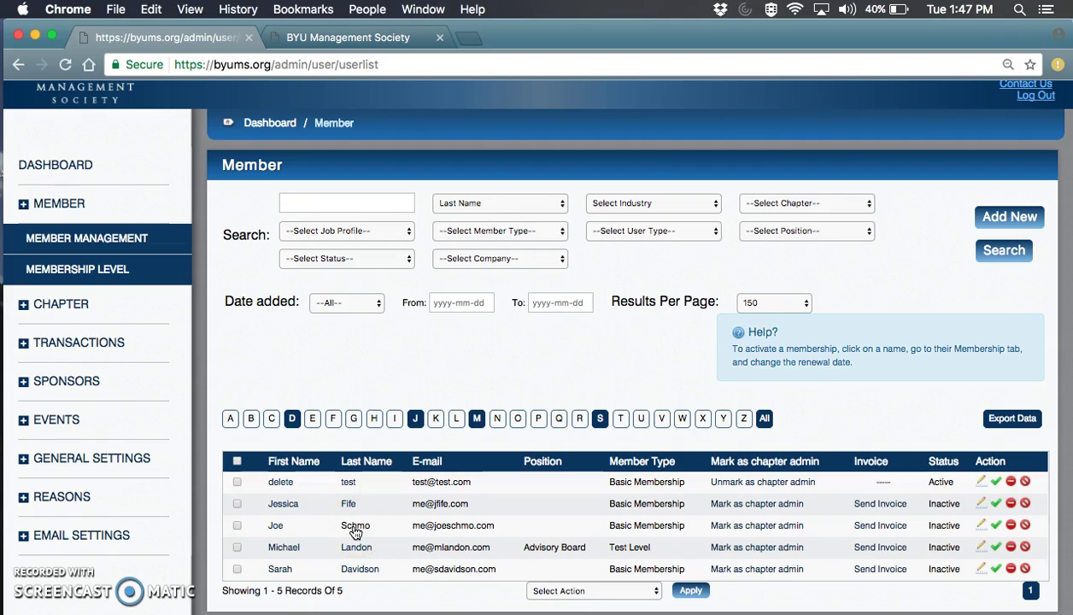
On the third member's Membership tab, add Advisory Board and Chapter Contact positions and save.
left_click(355, 528)
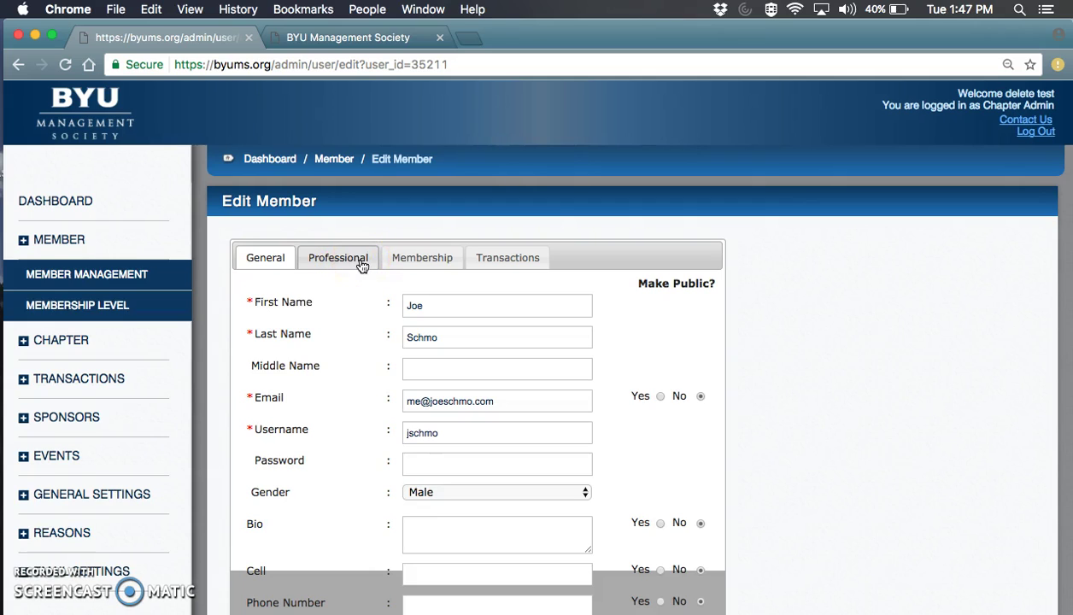
left_click(421, 262)
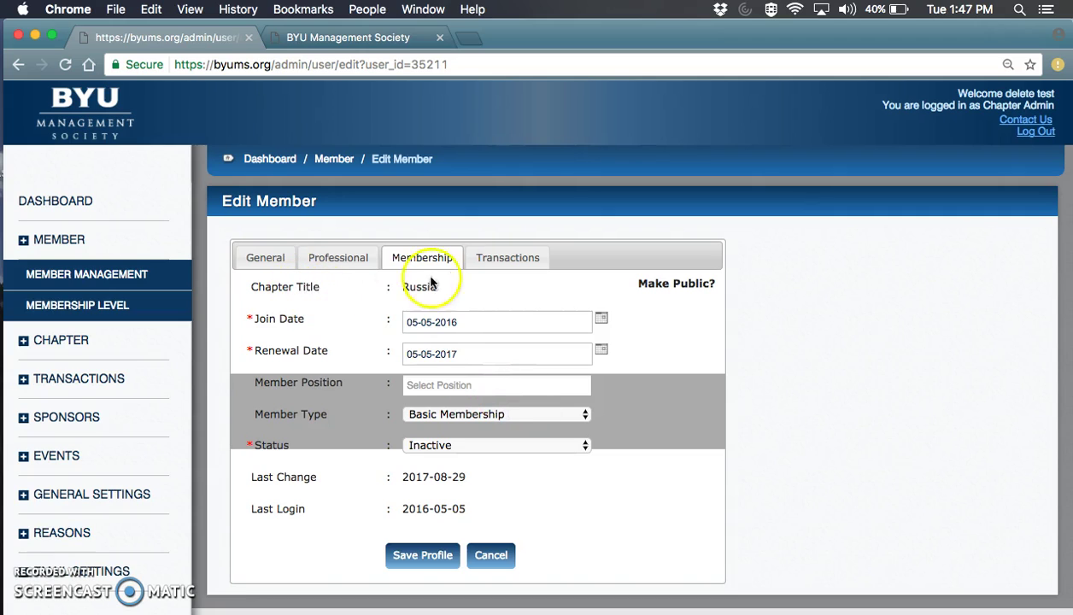
left_click_drag(256, 380, 344, 385)
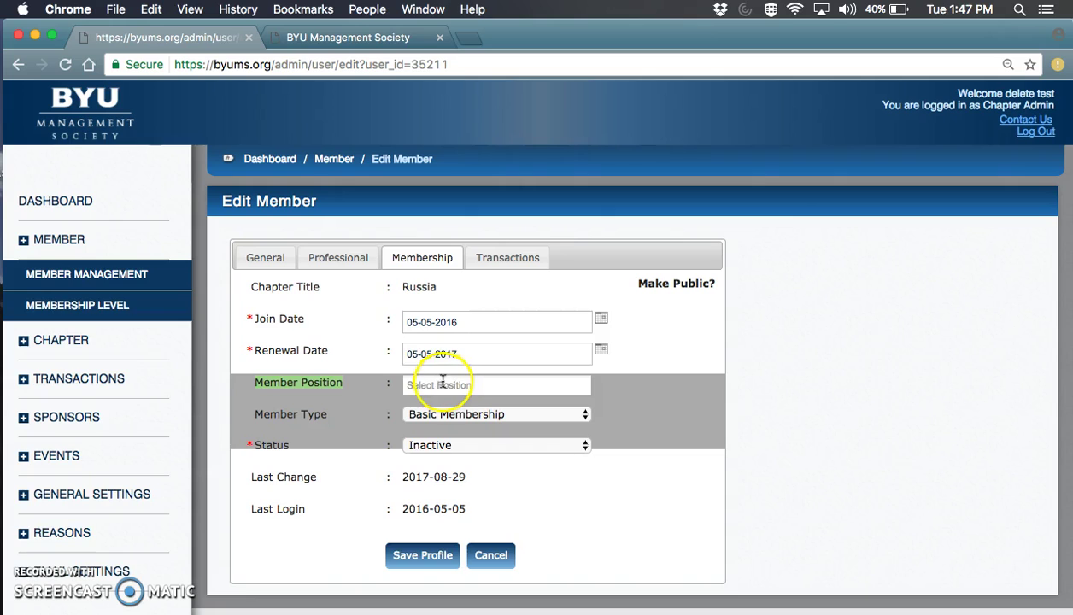
left_click(451, 385)
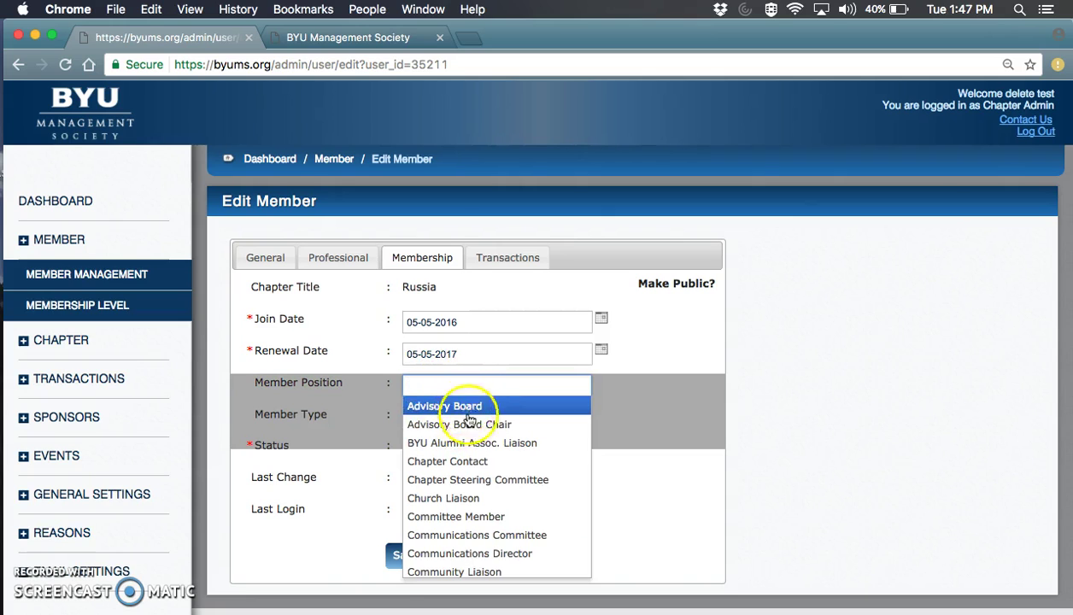
scroll(480, 517, "down", 10)
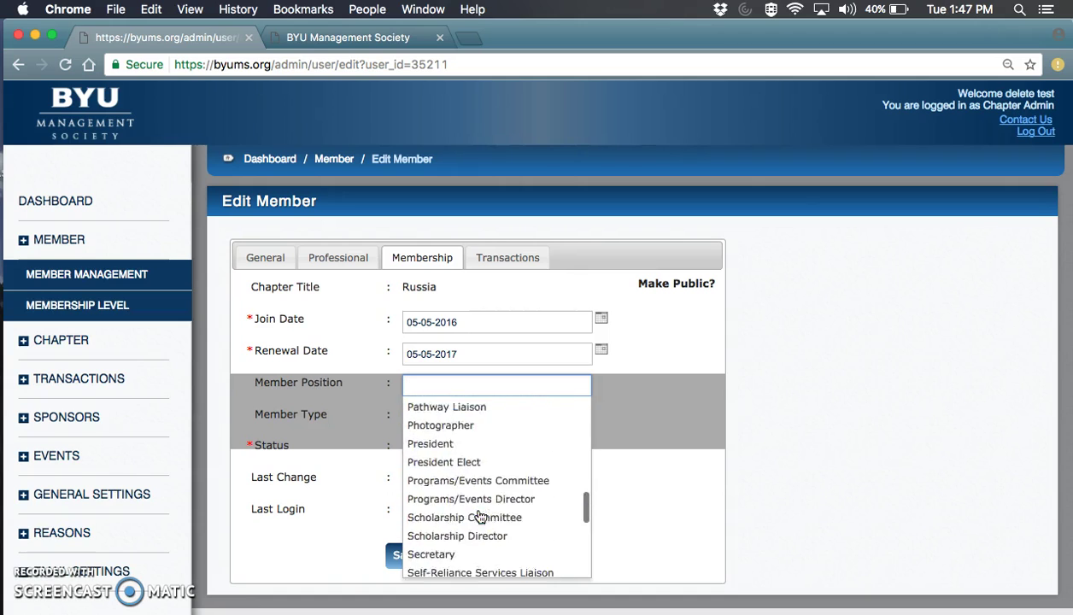
scroll(480, 517, "up", 10)
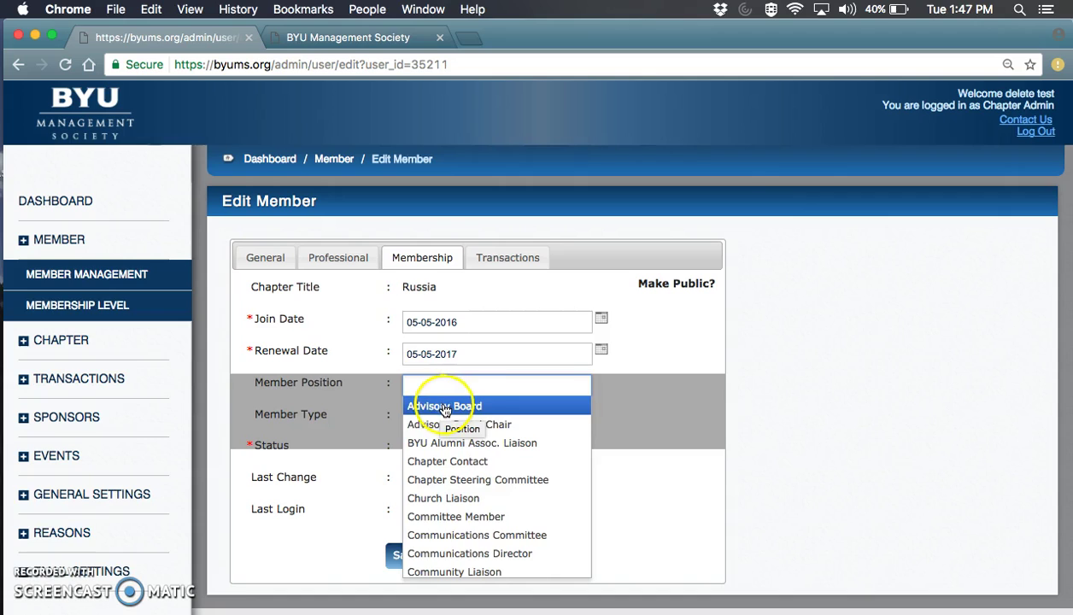
left_click(443, 407)
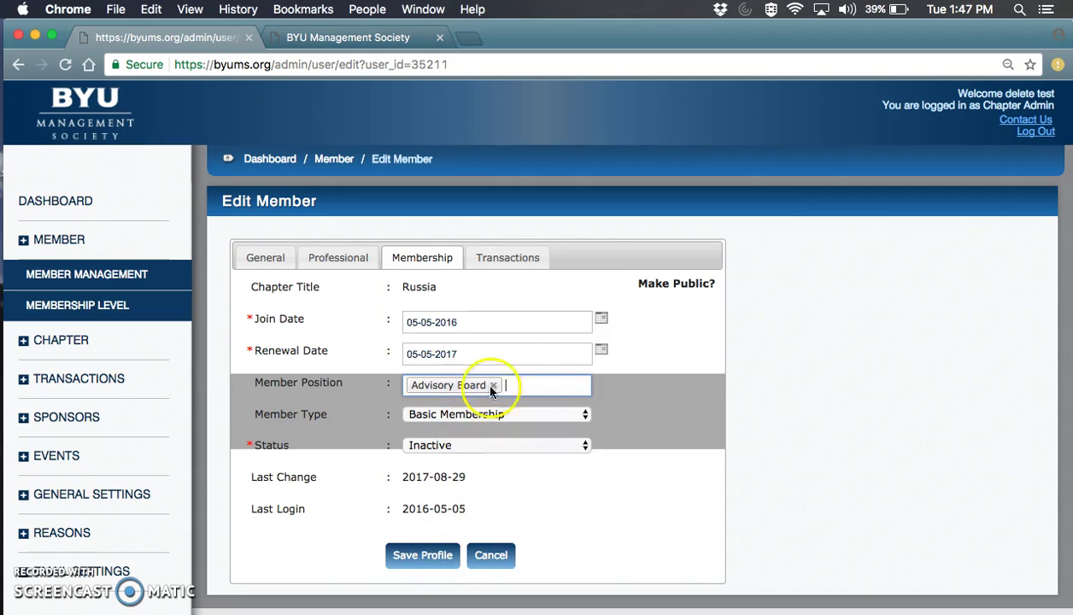
left_click(530, 383)
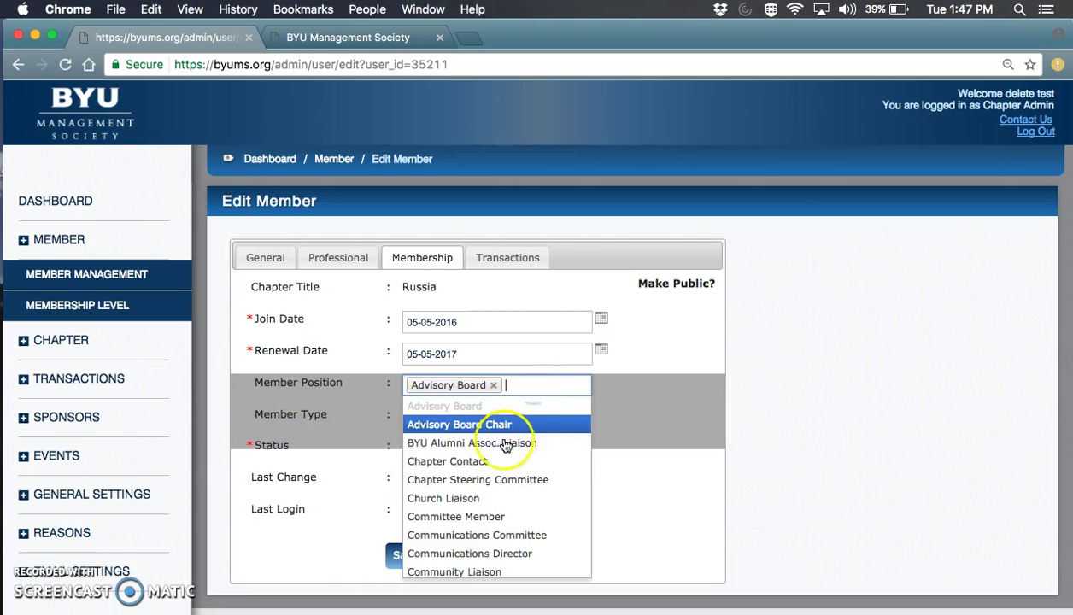
left_click(475, 461)
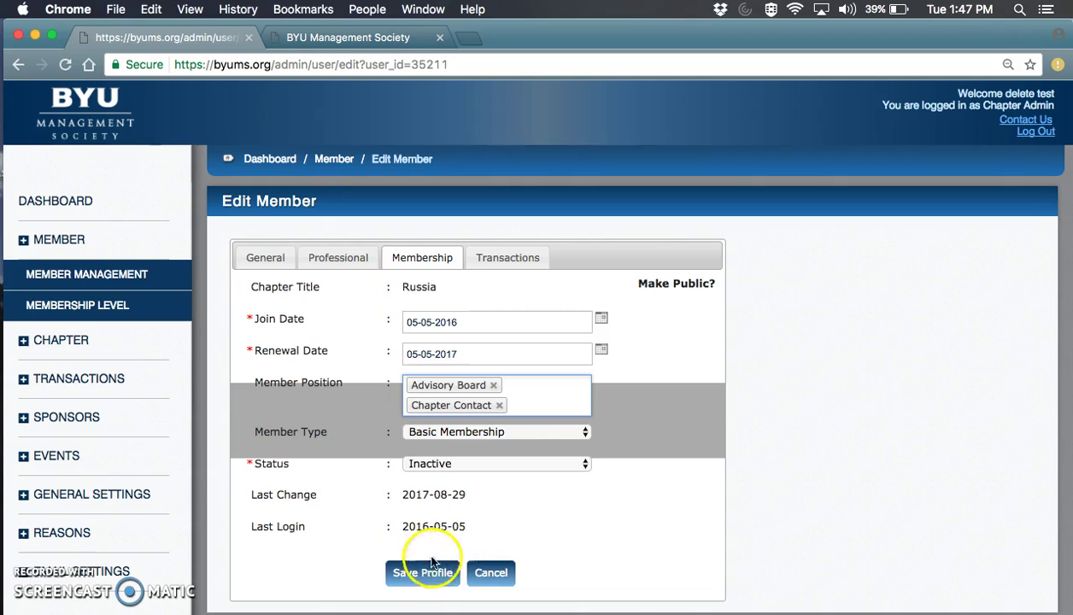
left_click(420, 573)
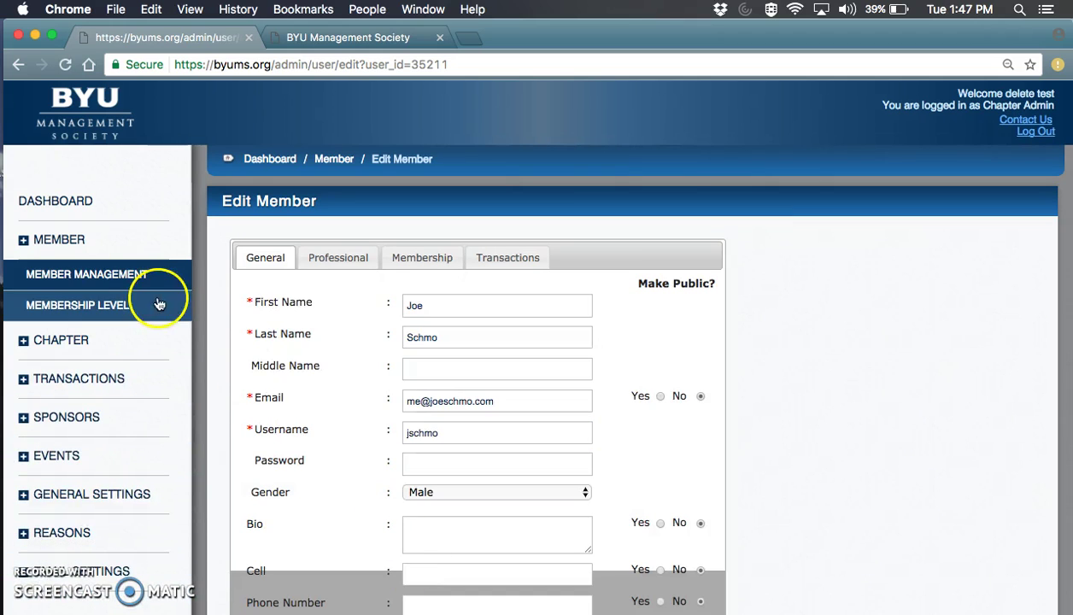
Rerun the member search and confirm the member's positions read Advisory Board, Chapter Contact.
left_click(110, 277)
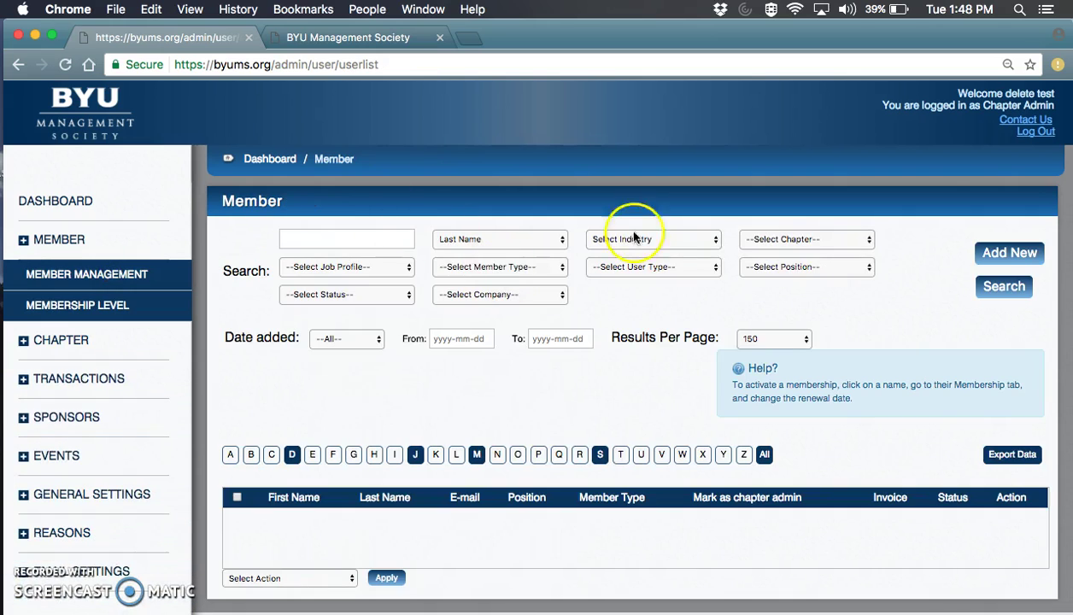
left_click(1003, 287)
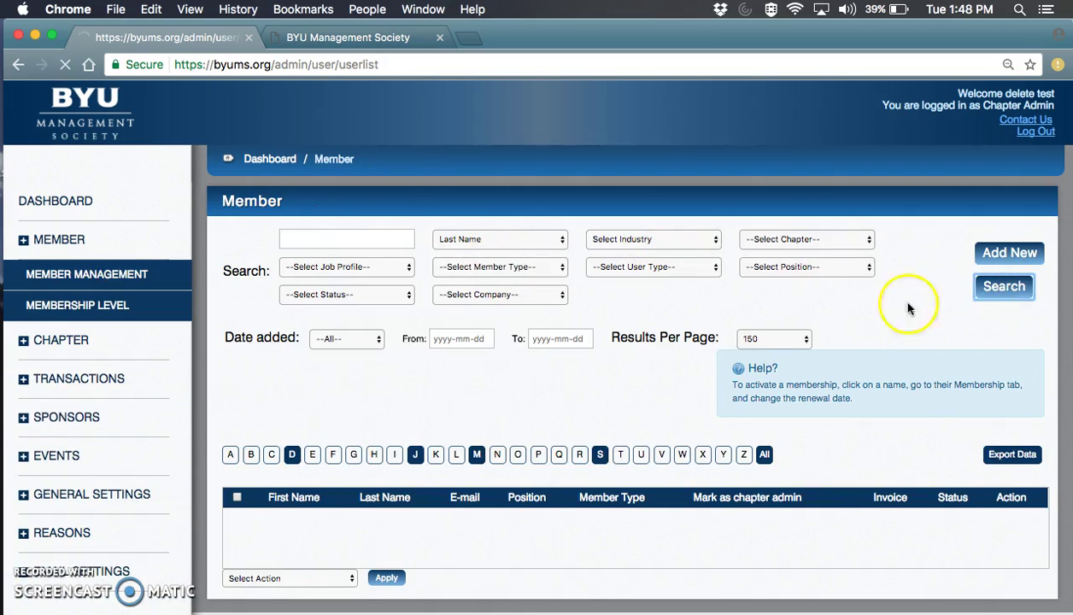
scroll(476, 578, "down", 1)
left_click_drag(505, 526, 621, 529)
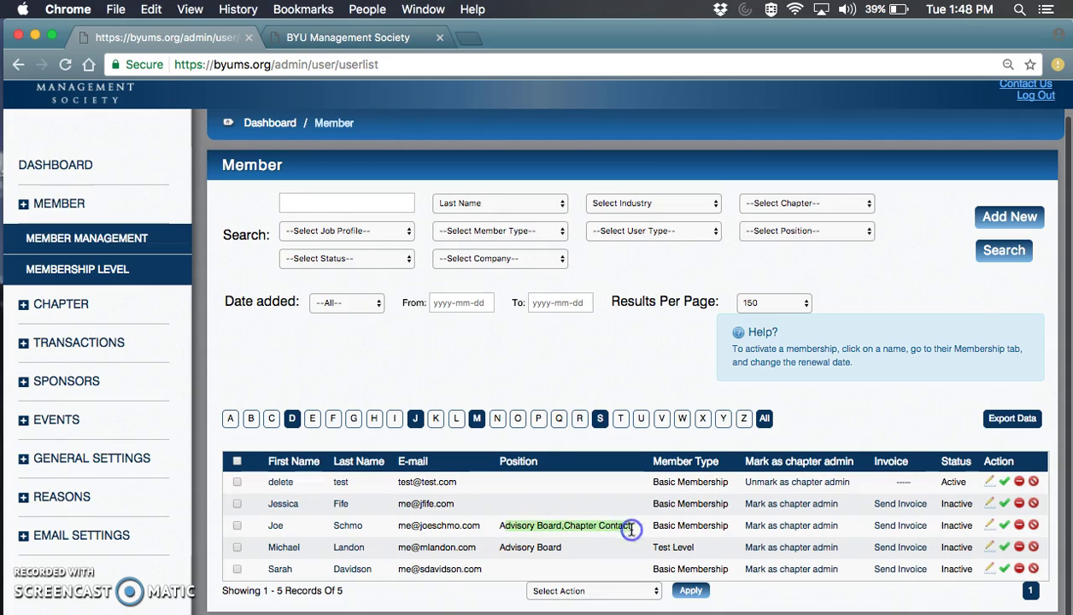
left_click(565, 550)
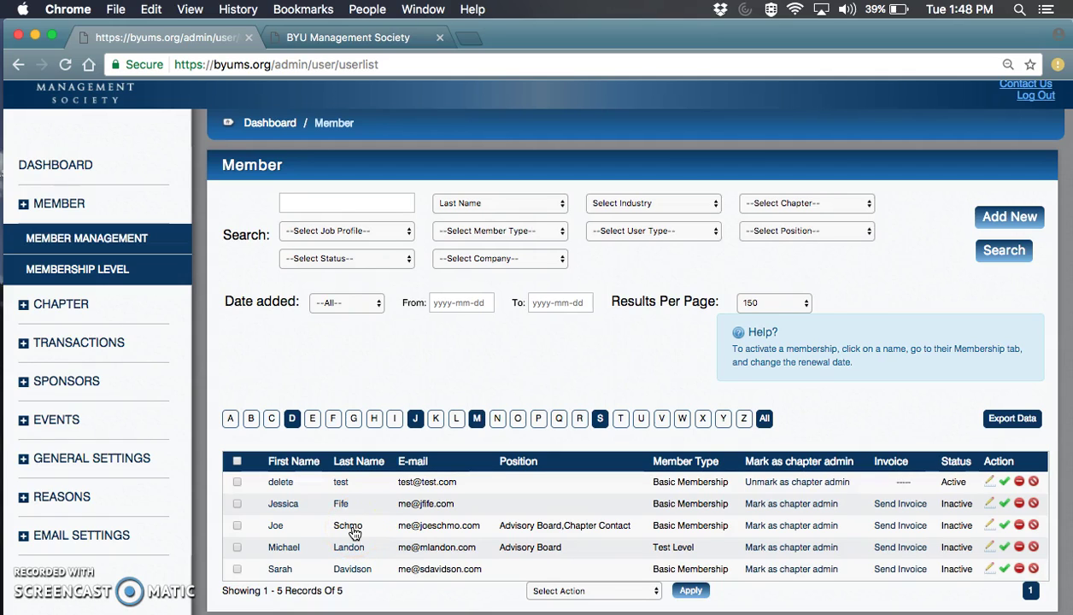
From the two-level Membership Level list, start a new level with Add New.
left_click(120, 272)
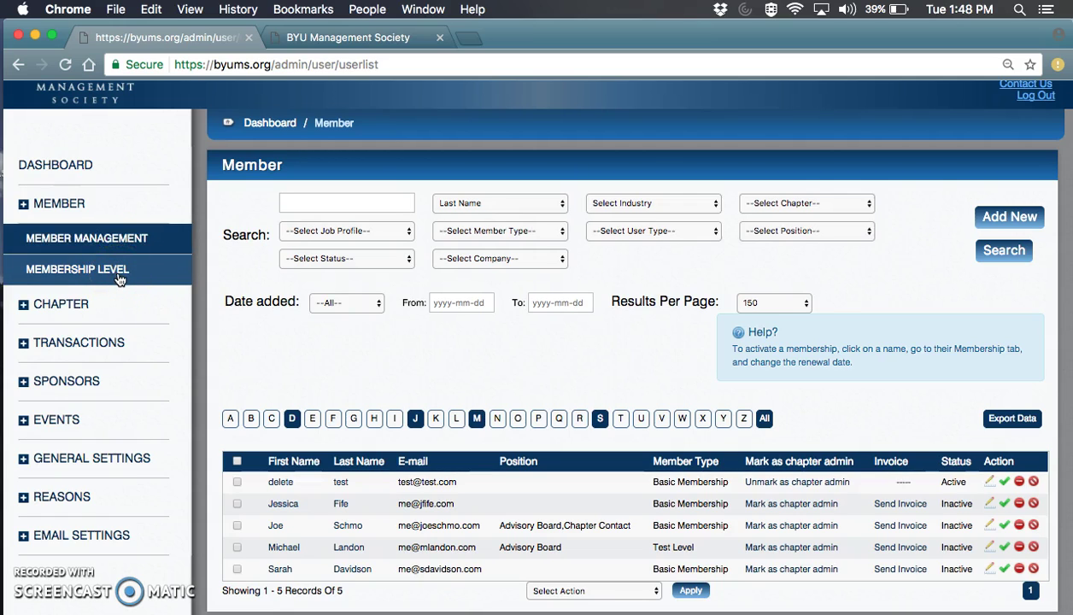
left_click(119, 280)
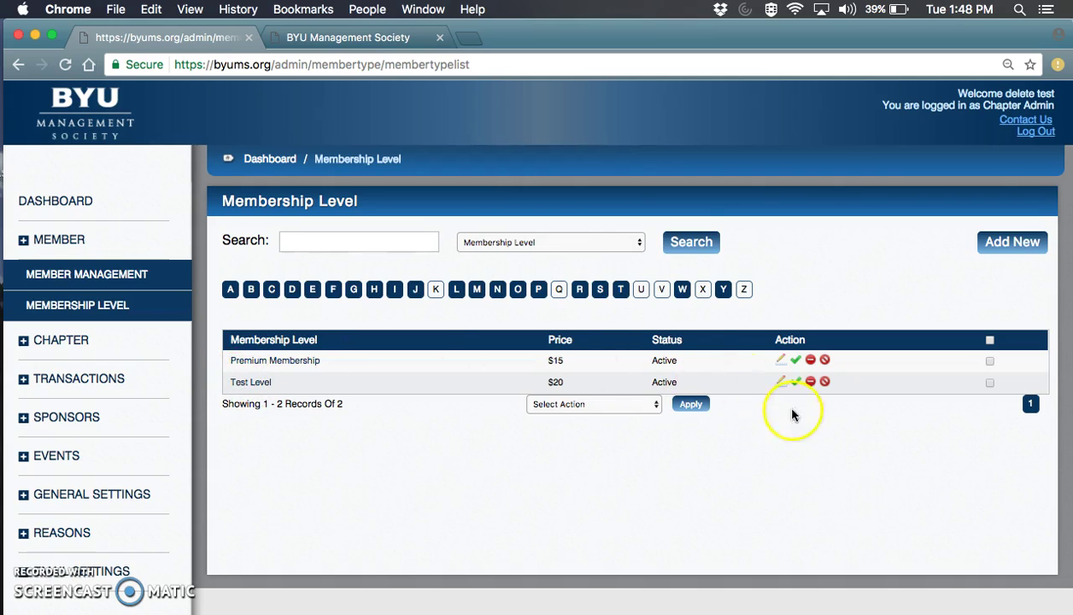
left_click(1003, 243)
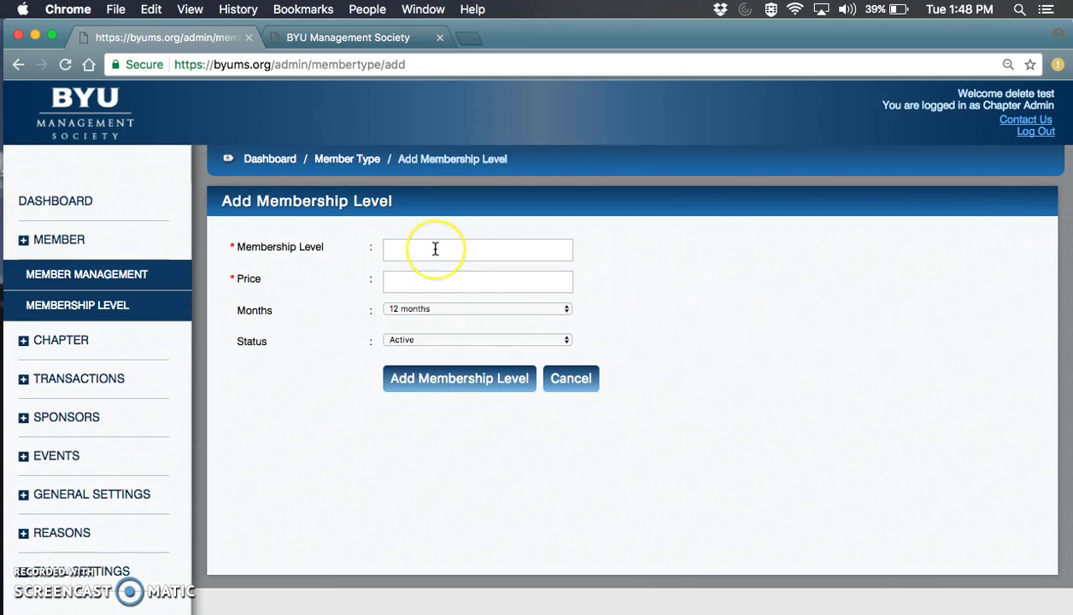
left_click(434, 310)
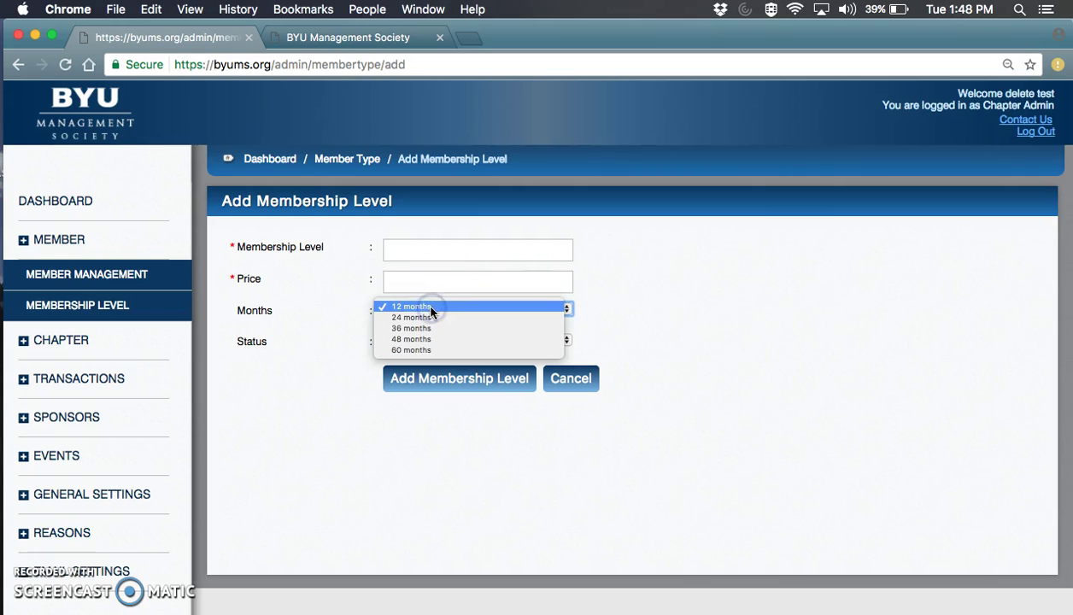
left_click(706, 313)
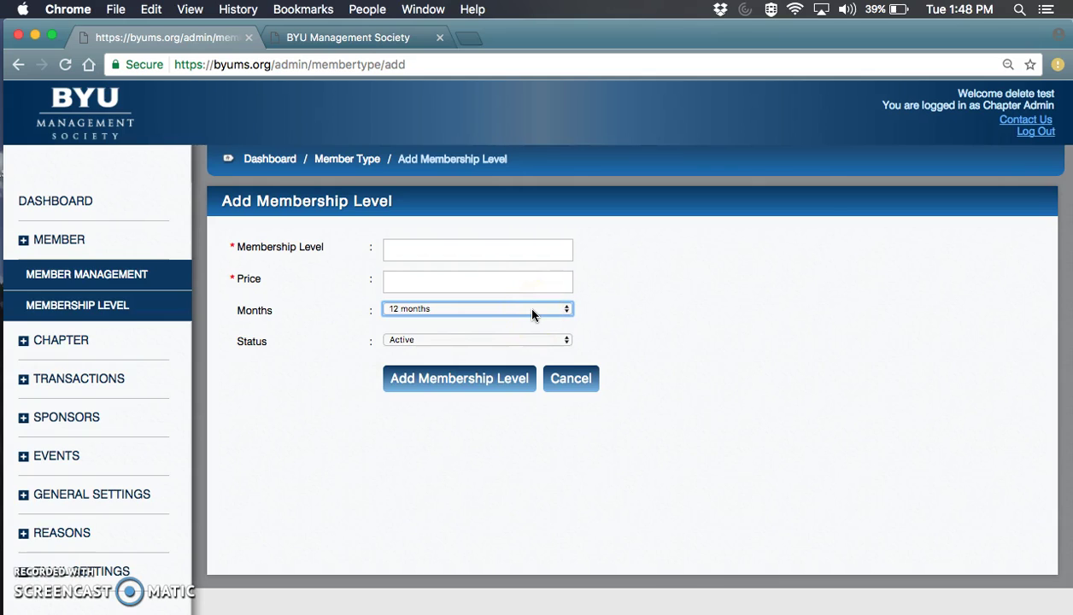
left_click(532, 313)
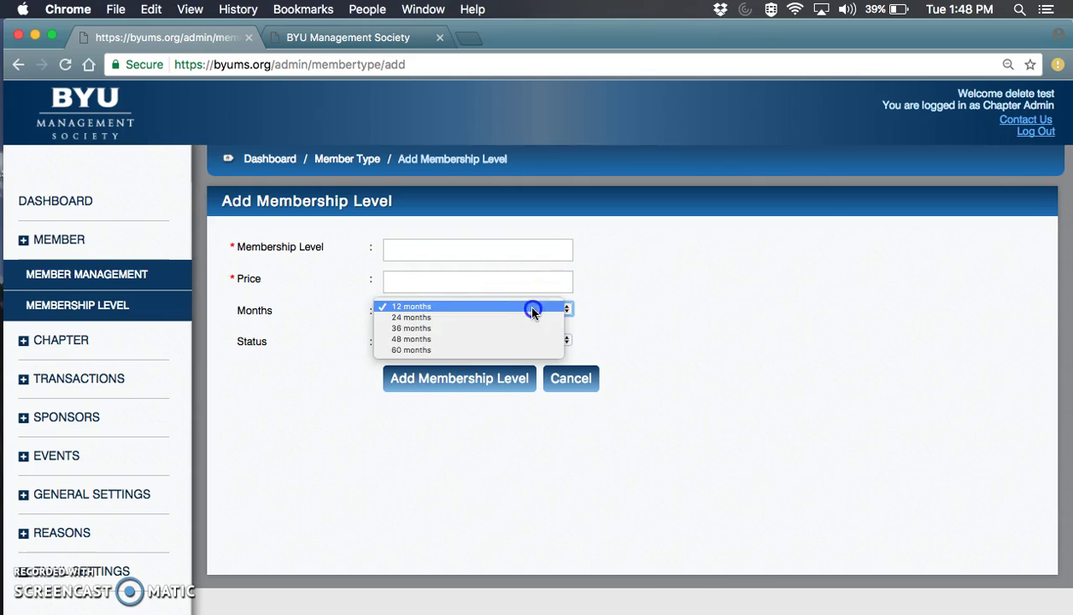
left_click(738, 329)
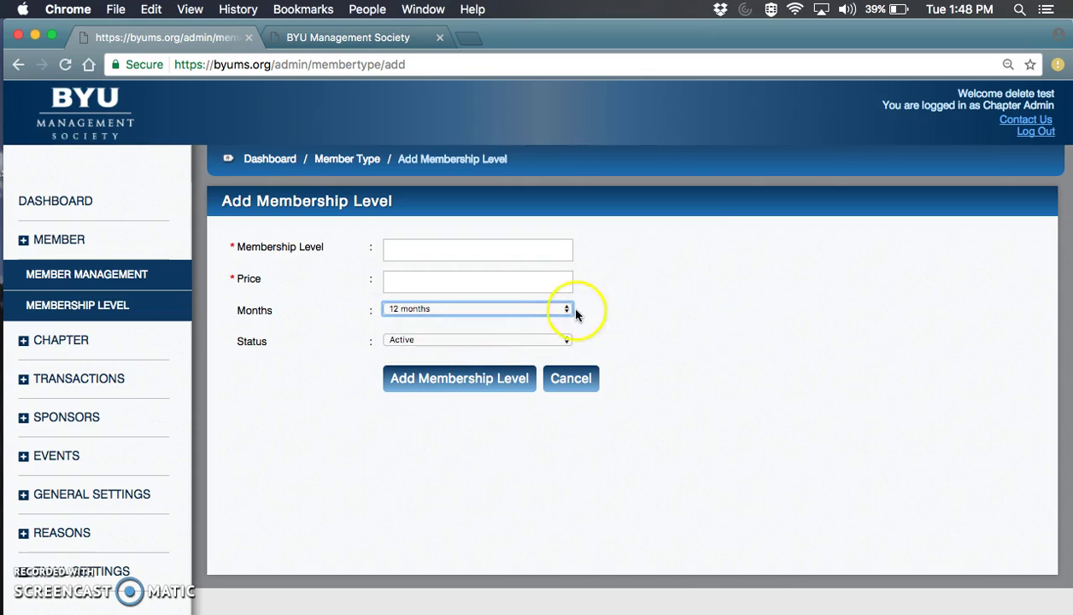
left_click(94, 285)
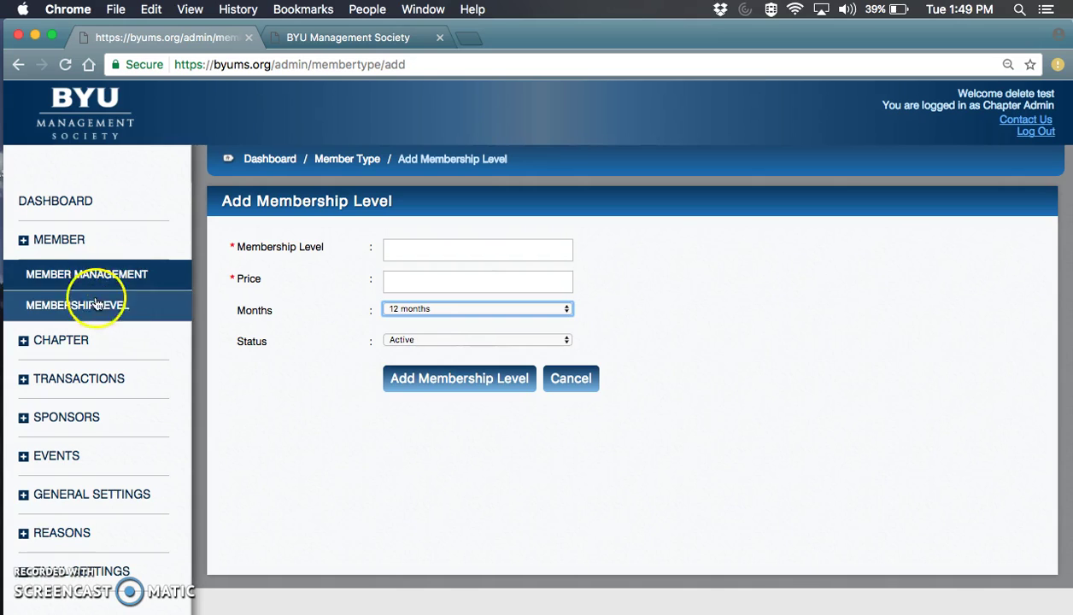
Change the Advisory Board/Chapter Contact member's Member Type to Test Level and save the profile.
left_click(100, 279)
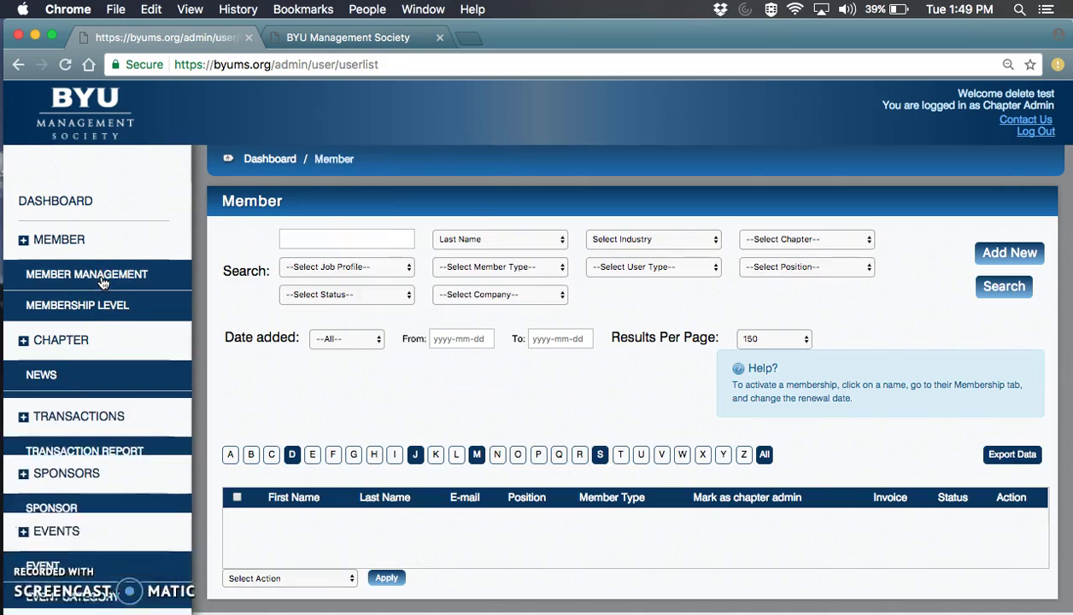
left_click(988, 288)
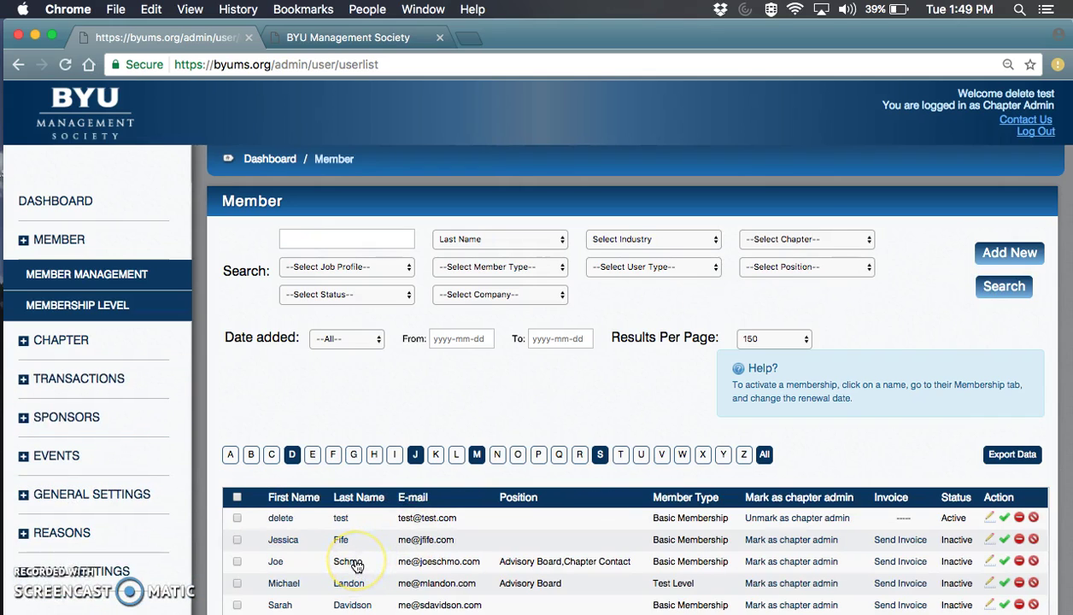
left_click(357, 564)
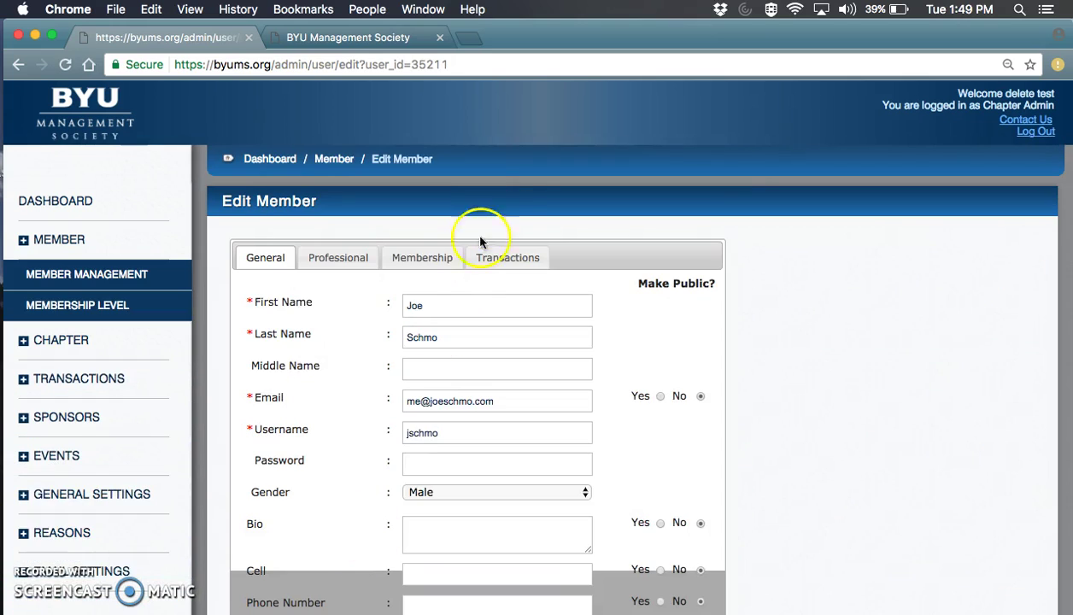
left_click(427, 268)
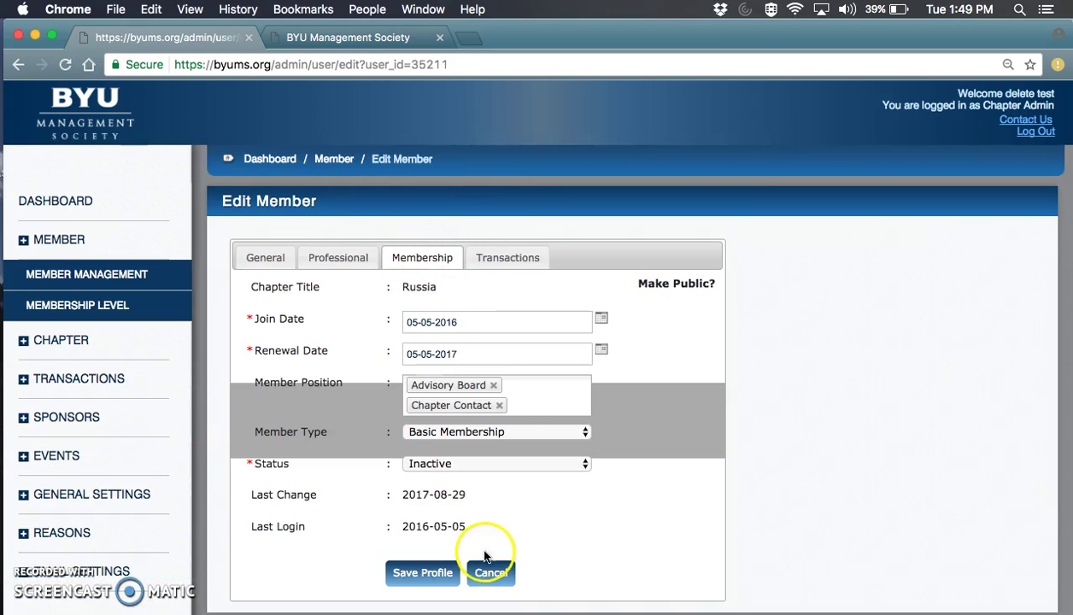
left_click_drag(250, 431, 331, 436)
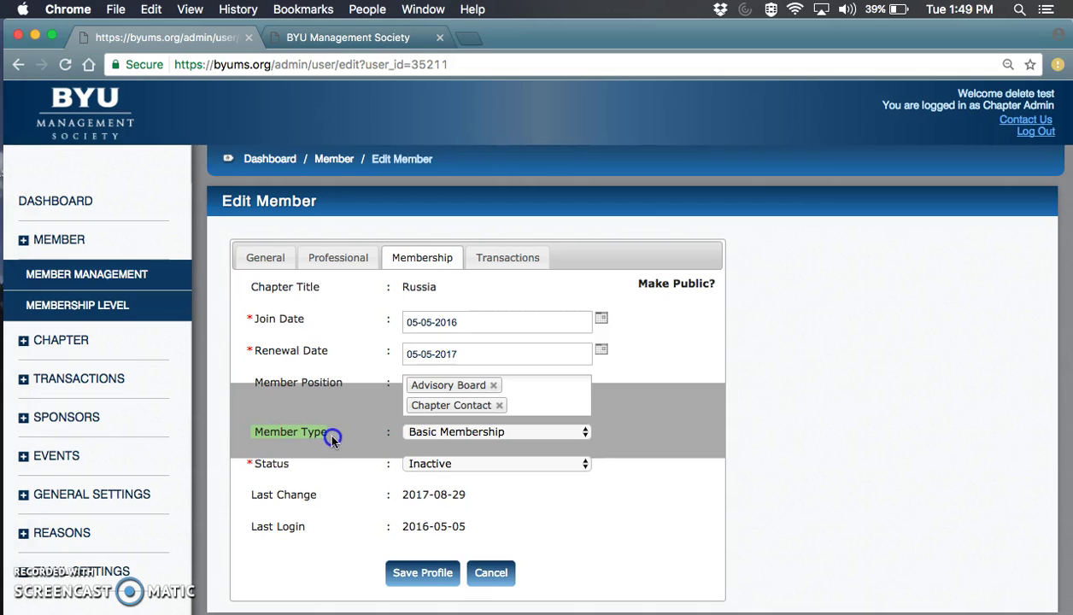
left_click(515, 433)
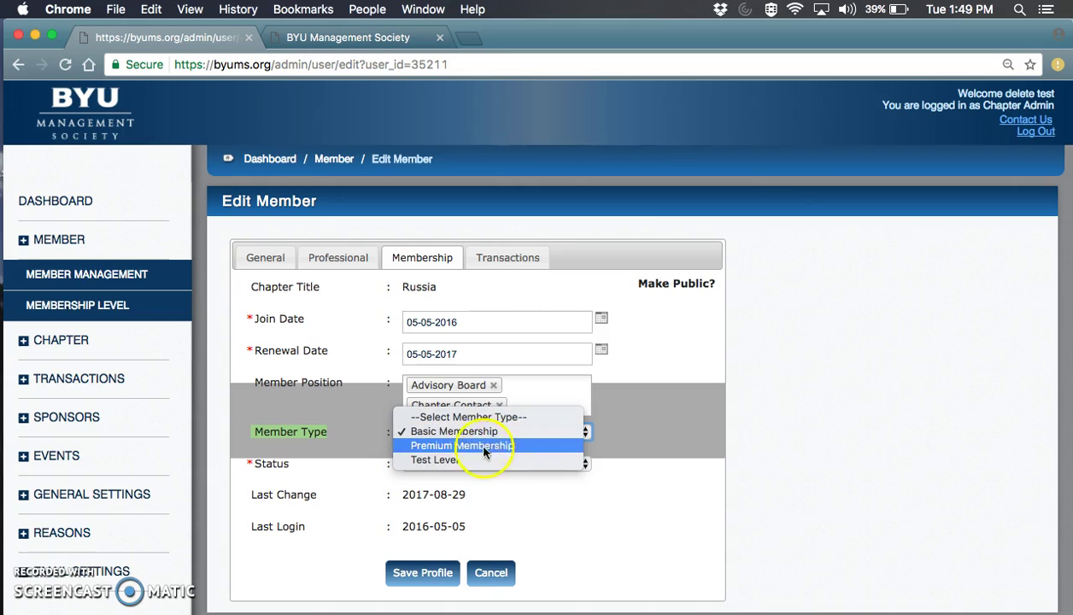
mouse_move(459, 453)
left_mouse_down()
mouse_move(459, 439)
mouse_move(467, 462)
left_mouse_up()
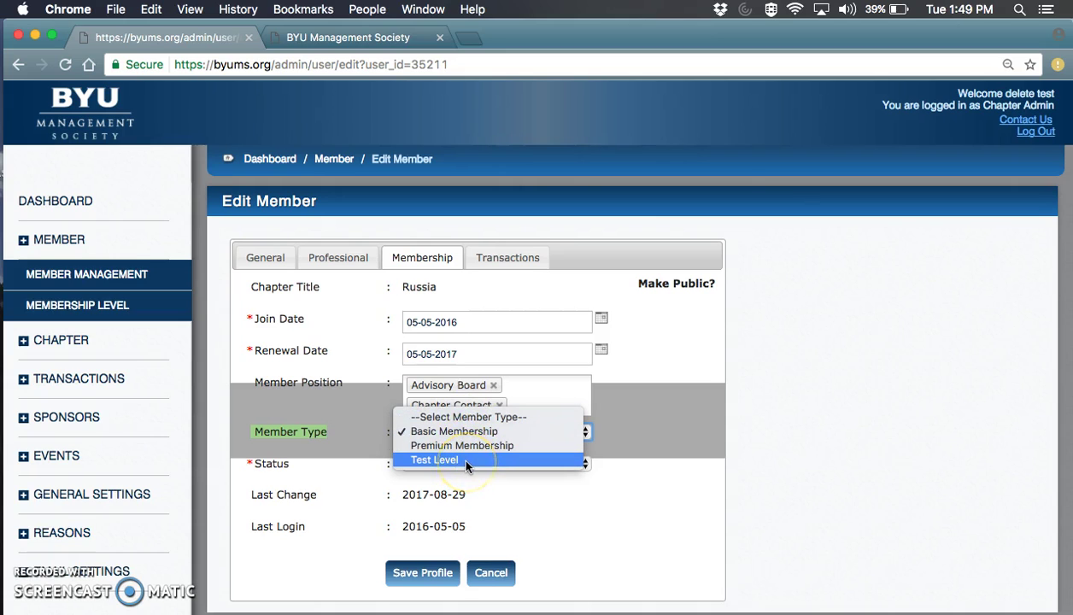
left_click(467, 462)
left_click(406, 574)
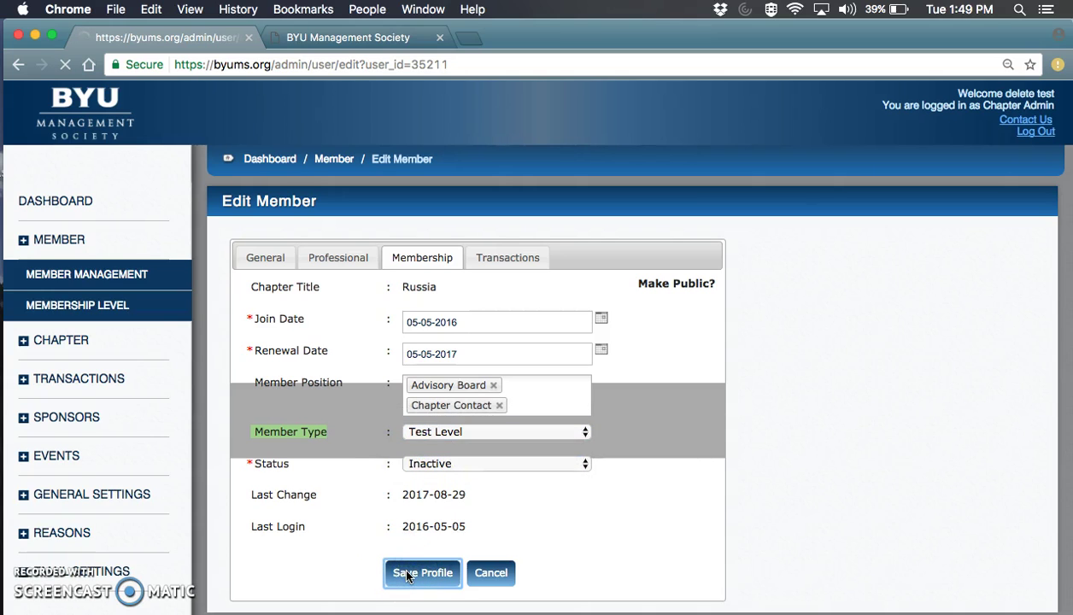
Return to the refreshed member list and expand General Settings in the sidebar.
left_click(72, 242)
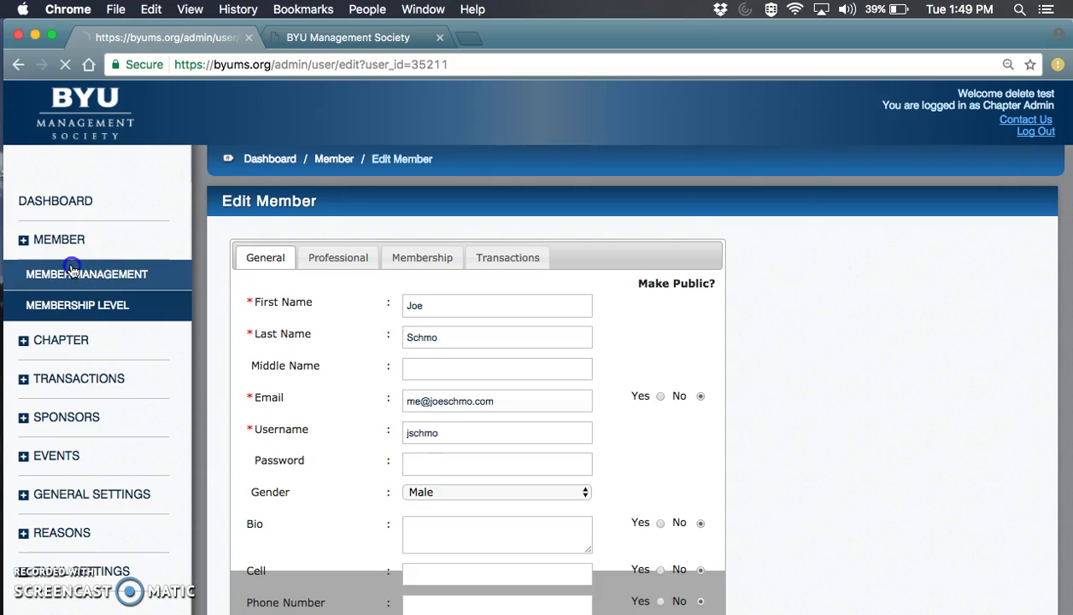
left_click(994, 294)
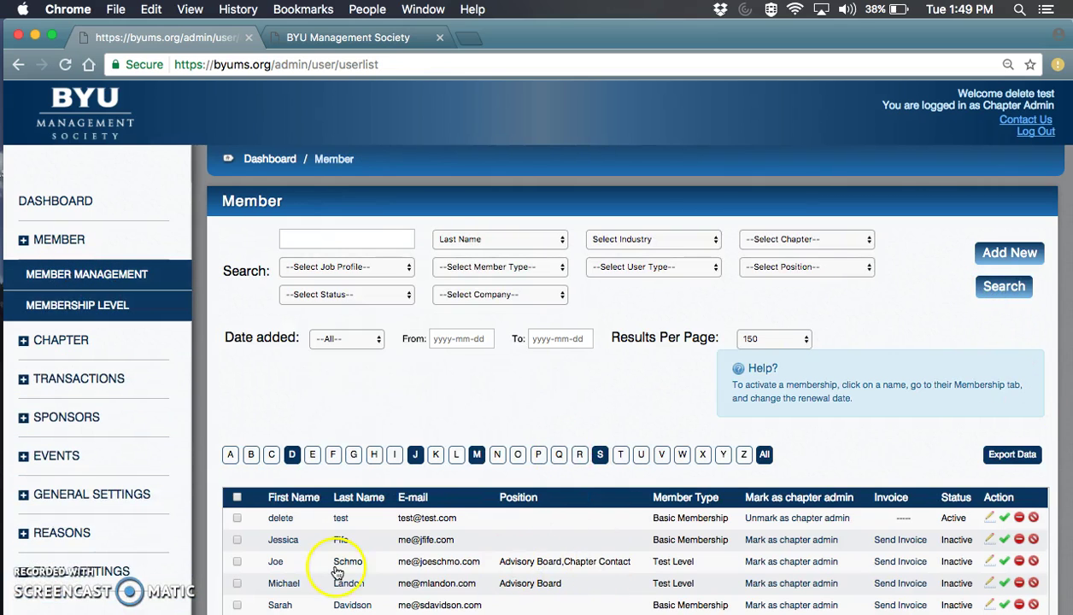
left_click(81, 504)
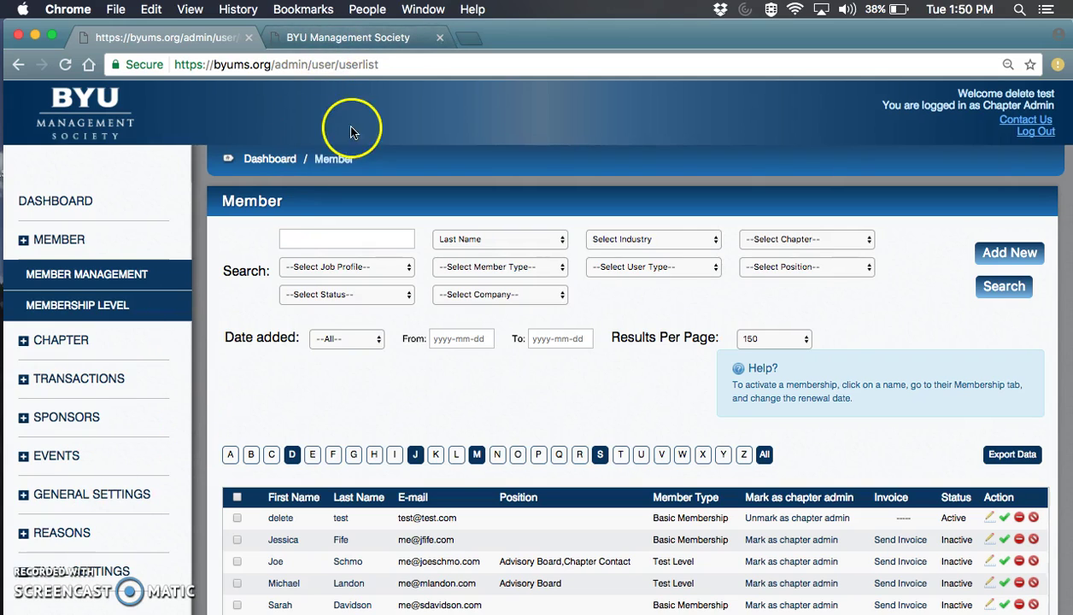
Review the contact details on the public byums.org Contact Us page, then return to the admin tab.
left_click(339, 42)
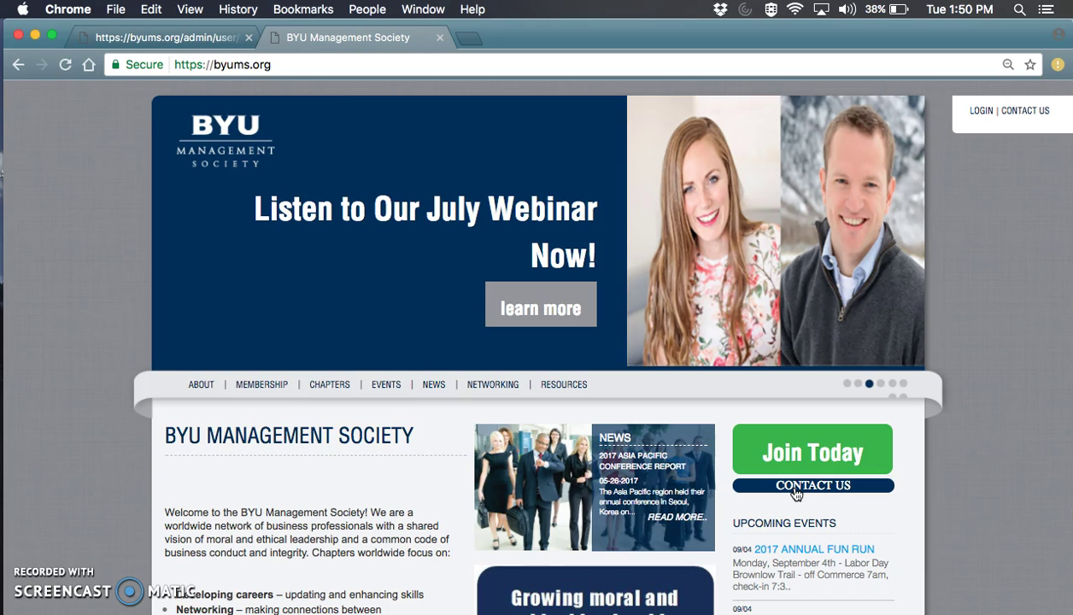
left_click(794, 489)
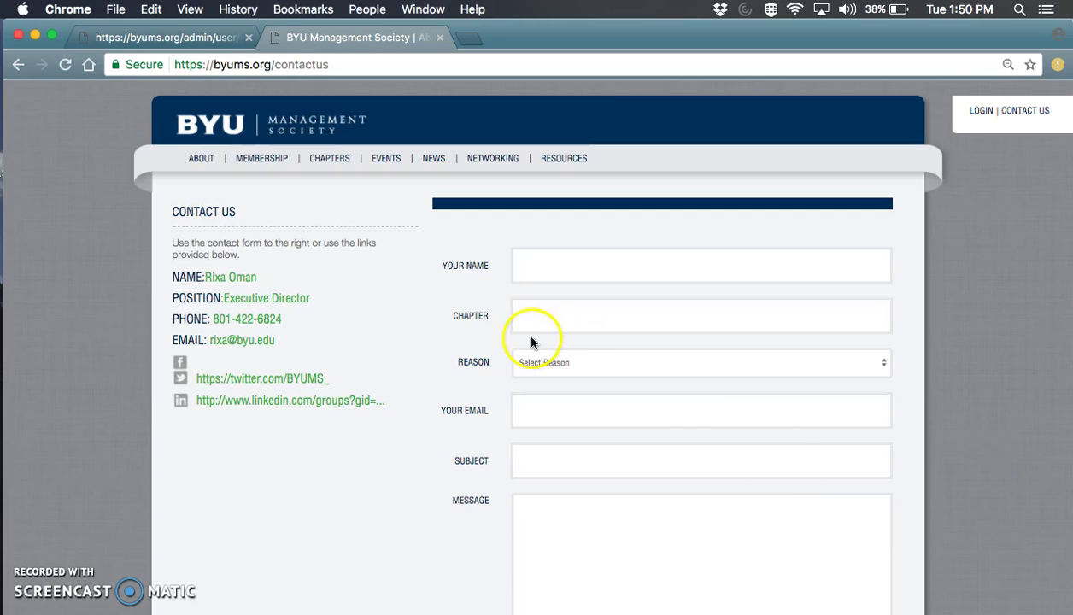
mouse_move(231, 128)
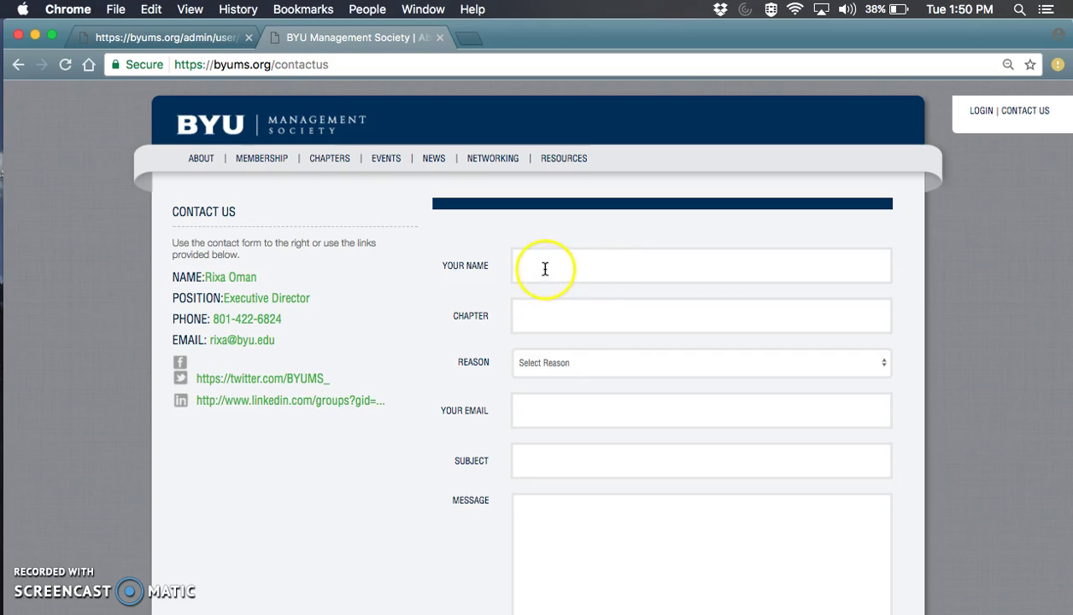
scroll(538, 293, "down", 1)
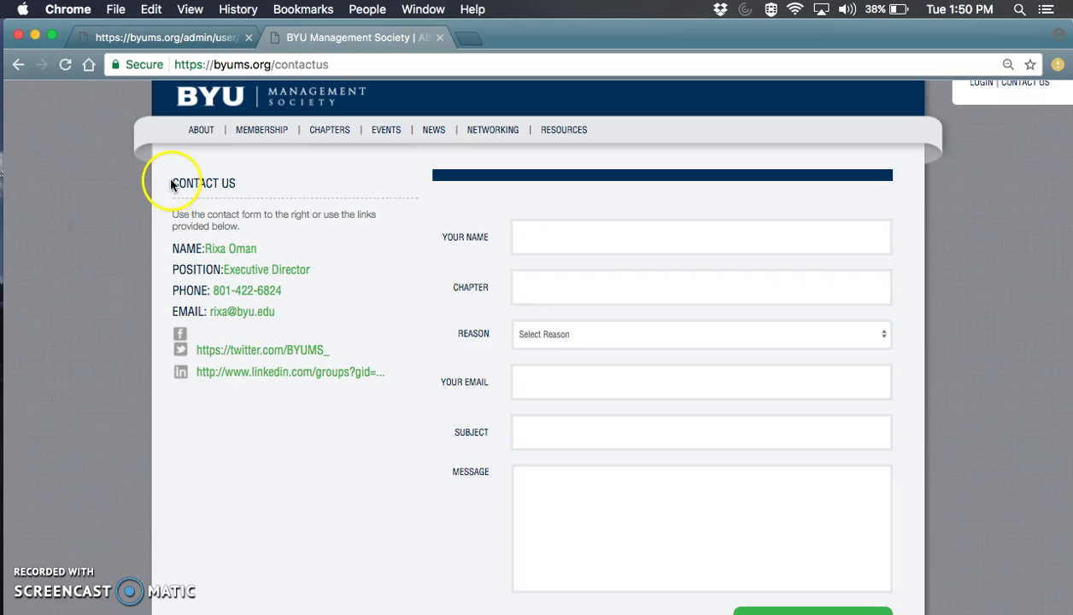
left_click_drag(173, 181, 250, 223)
left_click(223, 218)
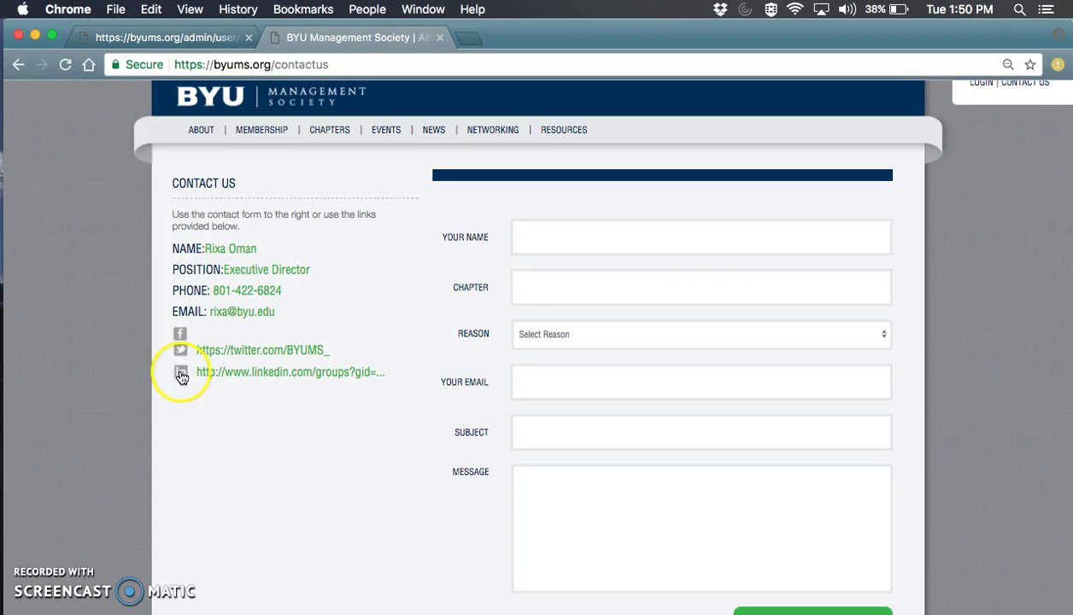
left_click(189, 38)
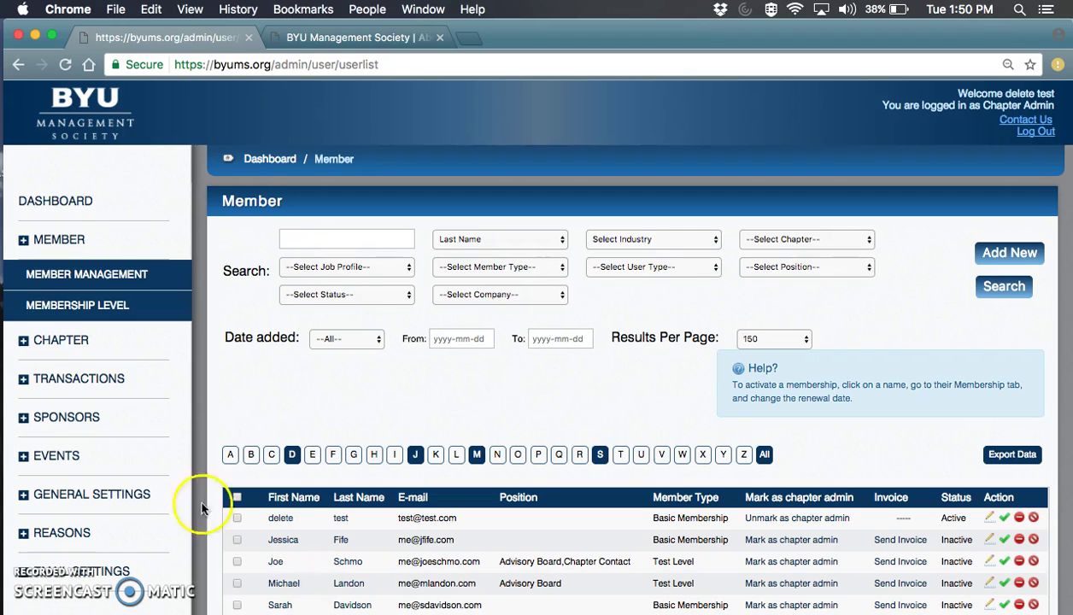
Open Contact Setting under General Settings and compare it against the public Contact Us page.
left_click(123, 504)
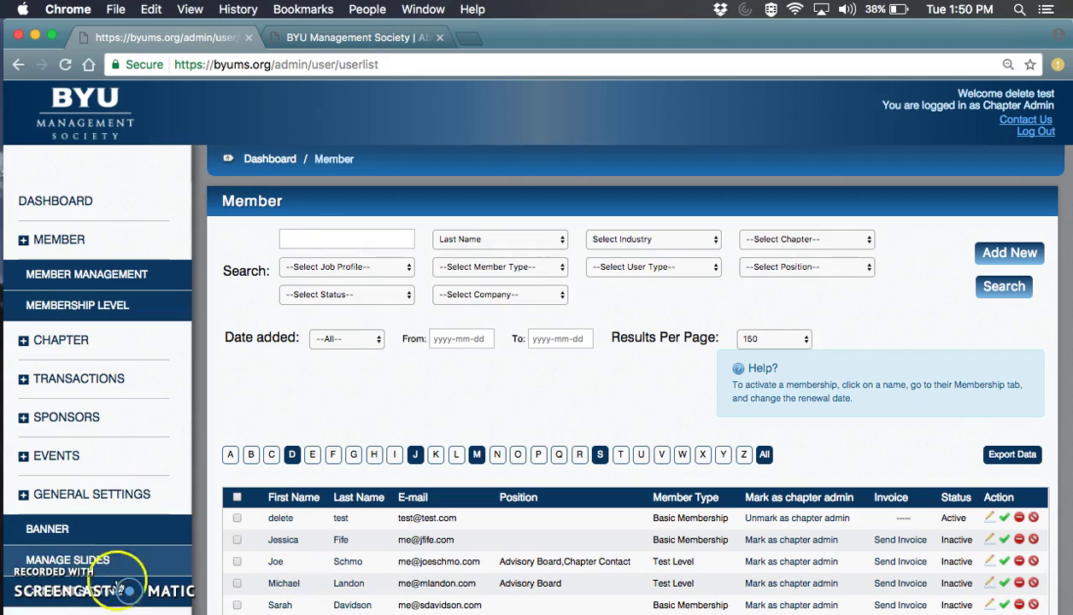
left_click(119, 598)
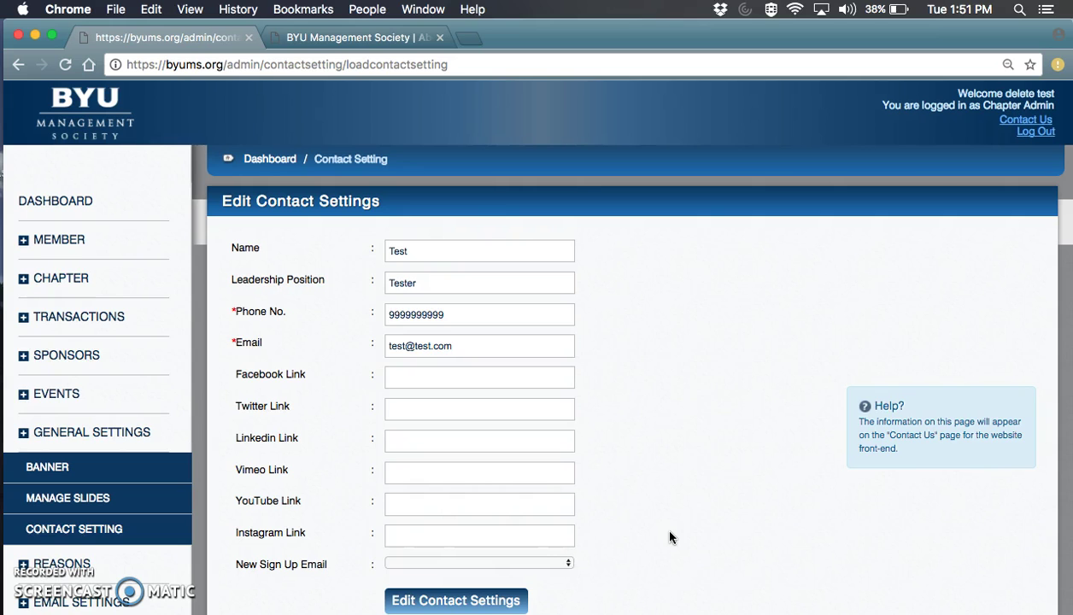
left_click(334, 38)
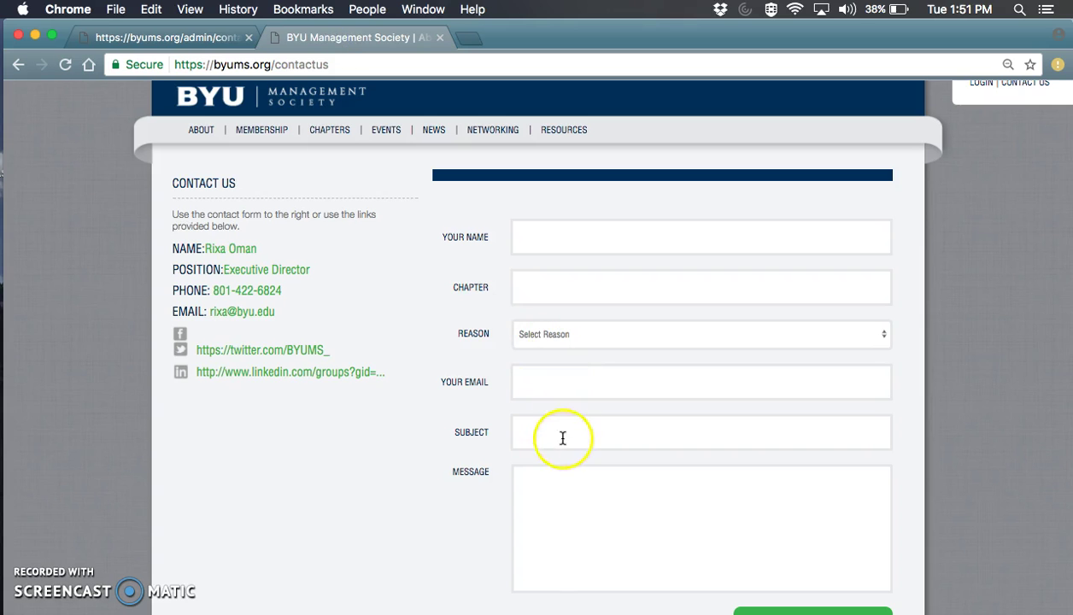
left_click(154, 36)
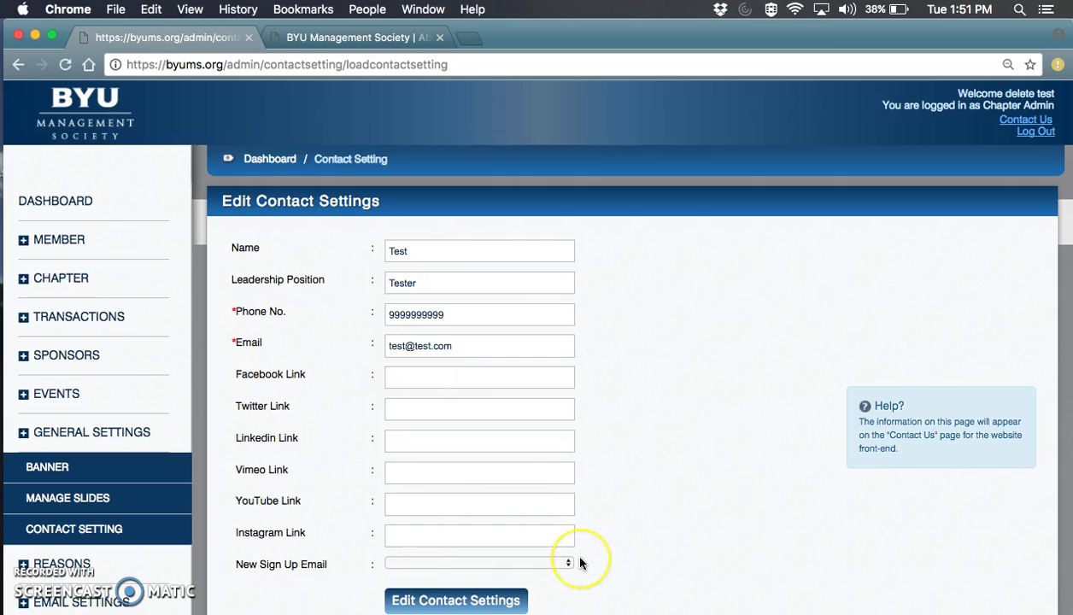